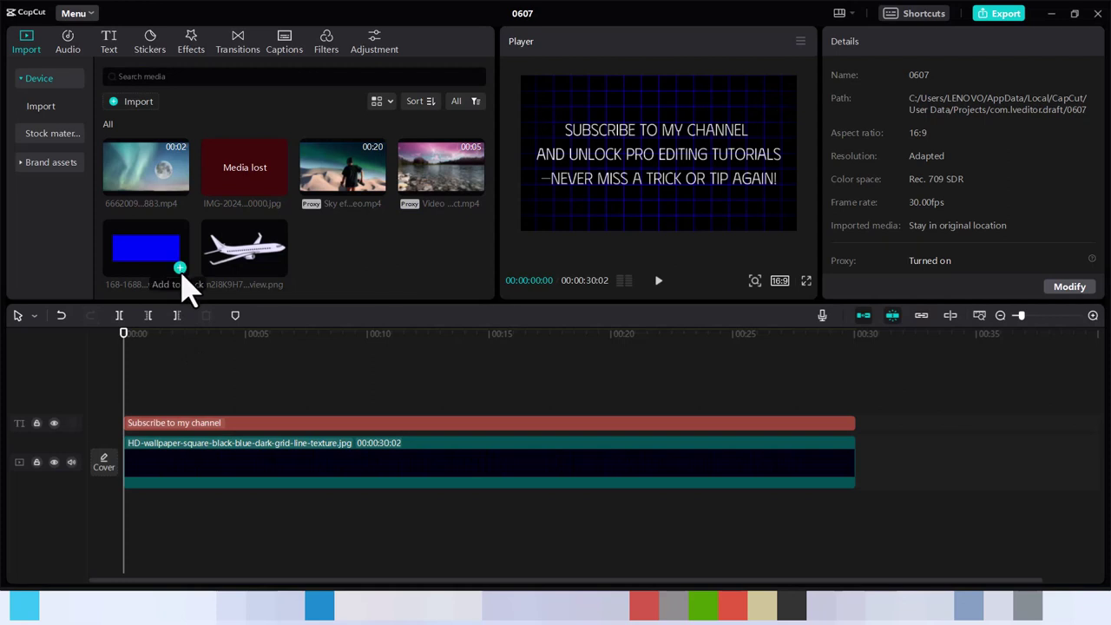
Put the blue rectangle on its own track above the text, scaled to 47% at X -1009, Y 362
left_click(180, 268)
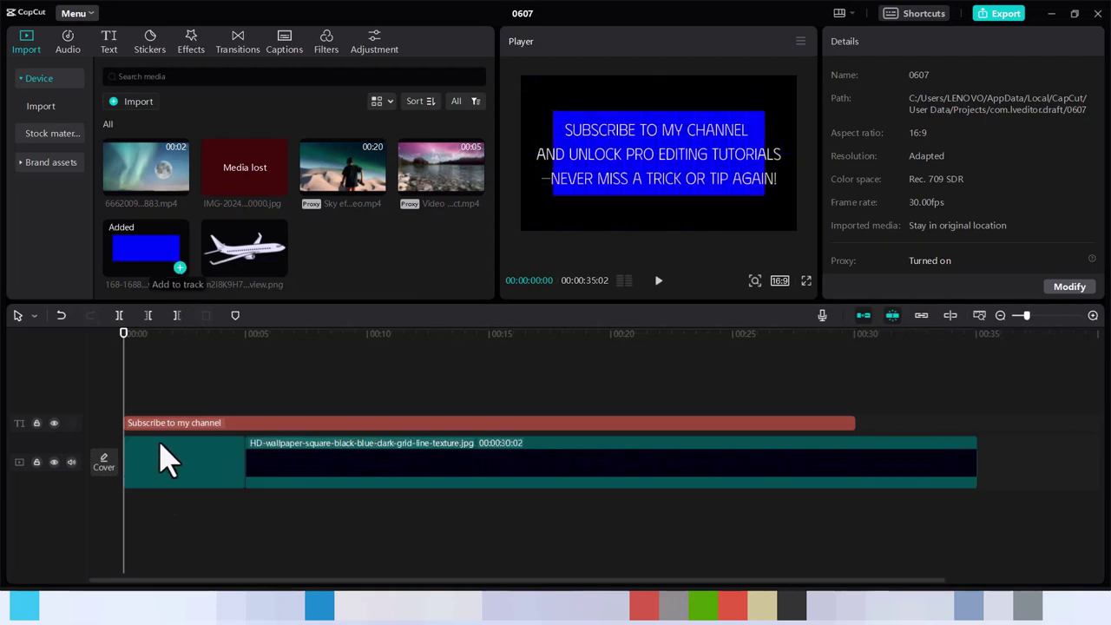
left_click(174, 469)
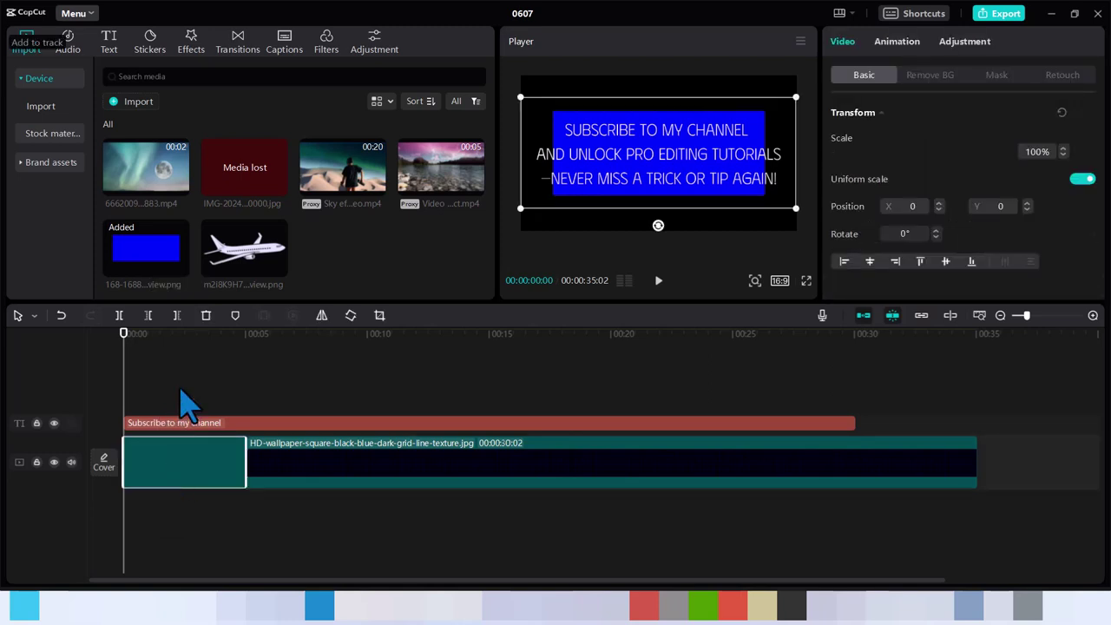
mouse_move(187, 401)
left_mouse_down()
mouse_move(181, 375)
mouse_move(175, 396)
left_mouse_up()
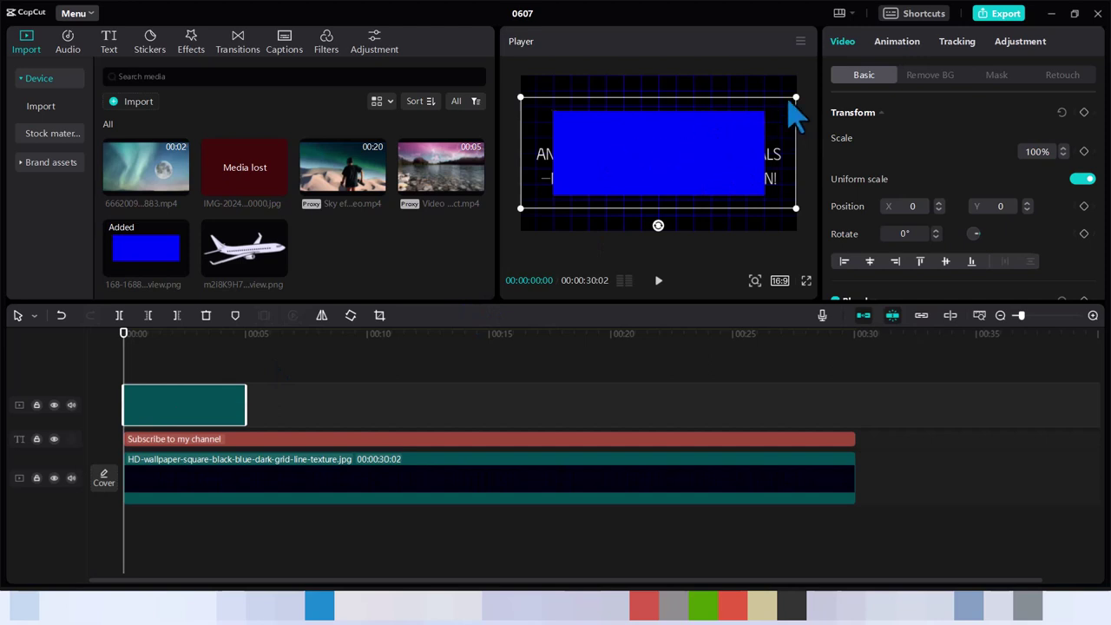
left_click_drag(794, 98, 586, 143)
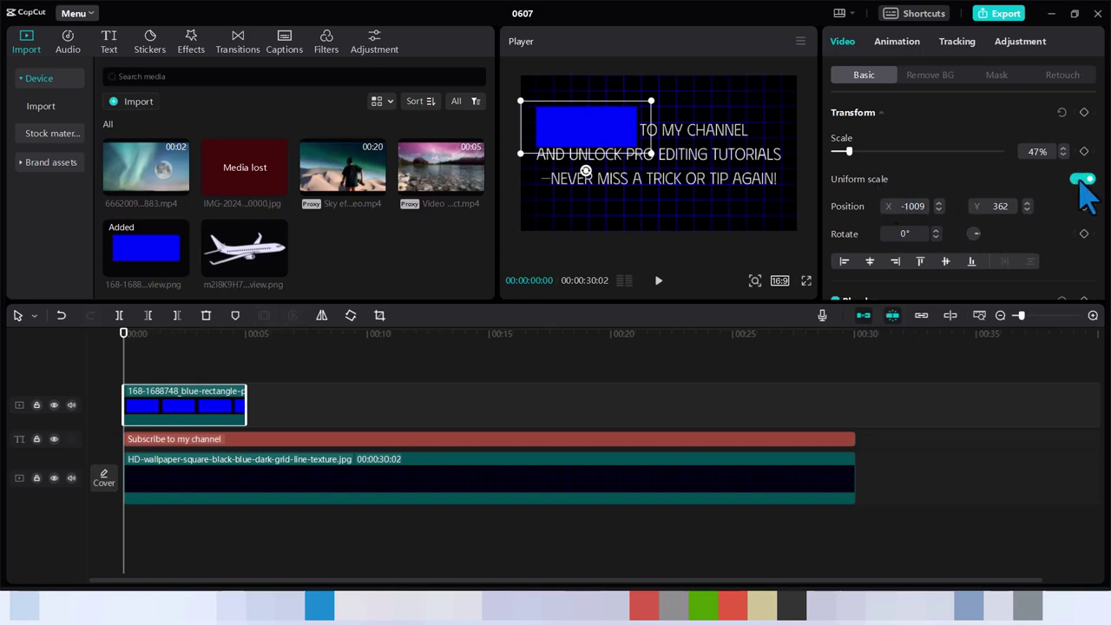
Turn off uniform scale and make the rectangle a bar 51% wide, 27% tall at X -1059, Y 319
left_click(1082, 179)
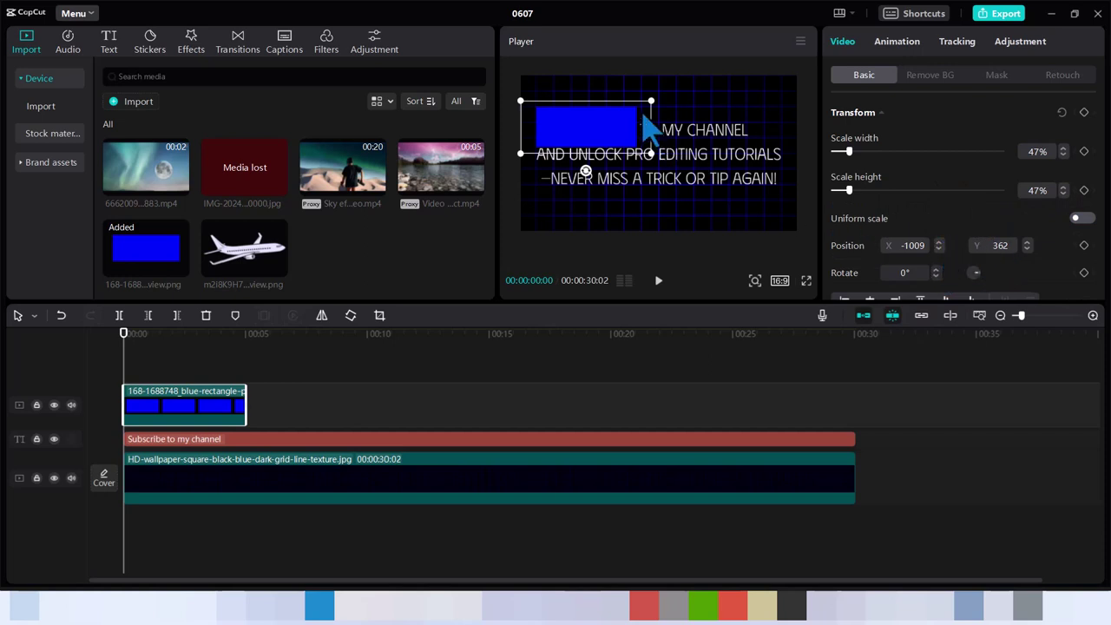
left_click(1027, 248)
left_click(1027, 248)
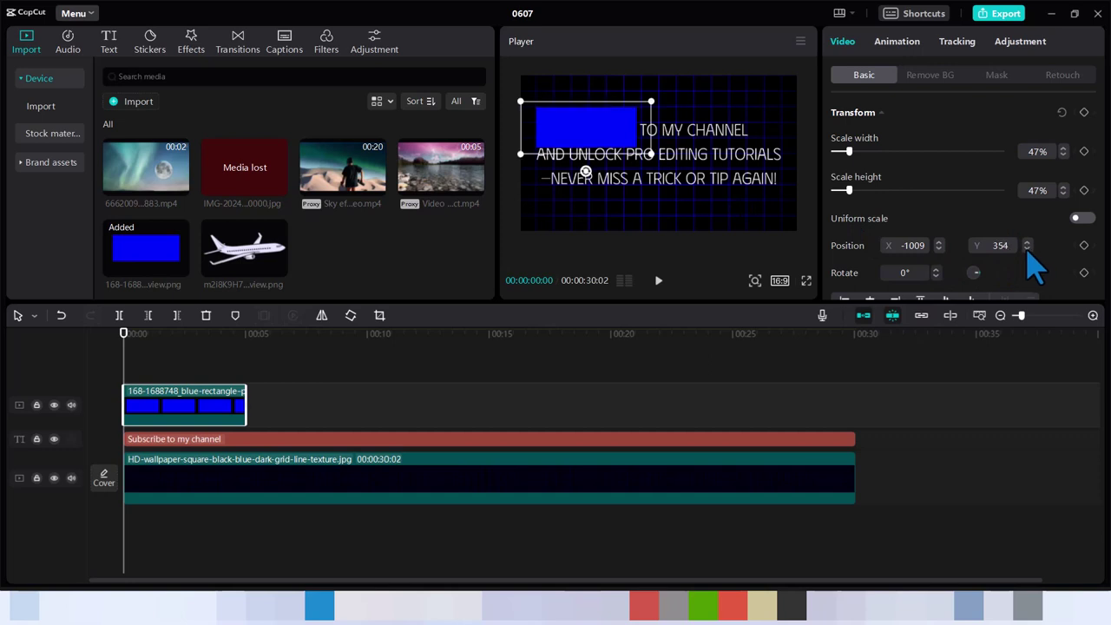
left_click_drag(1026, 249, 1027, 248)
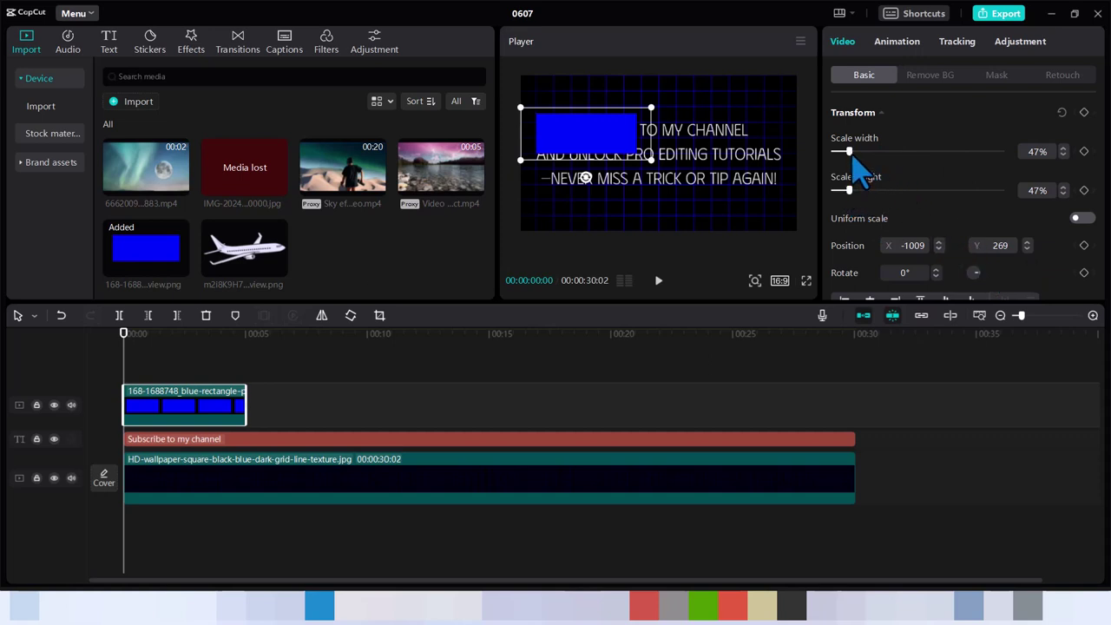
left_click_drag(849, 152, 856, 161)
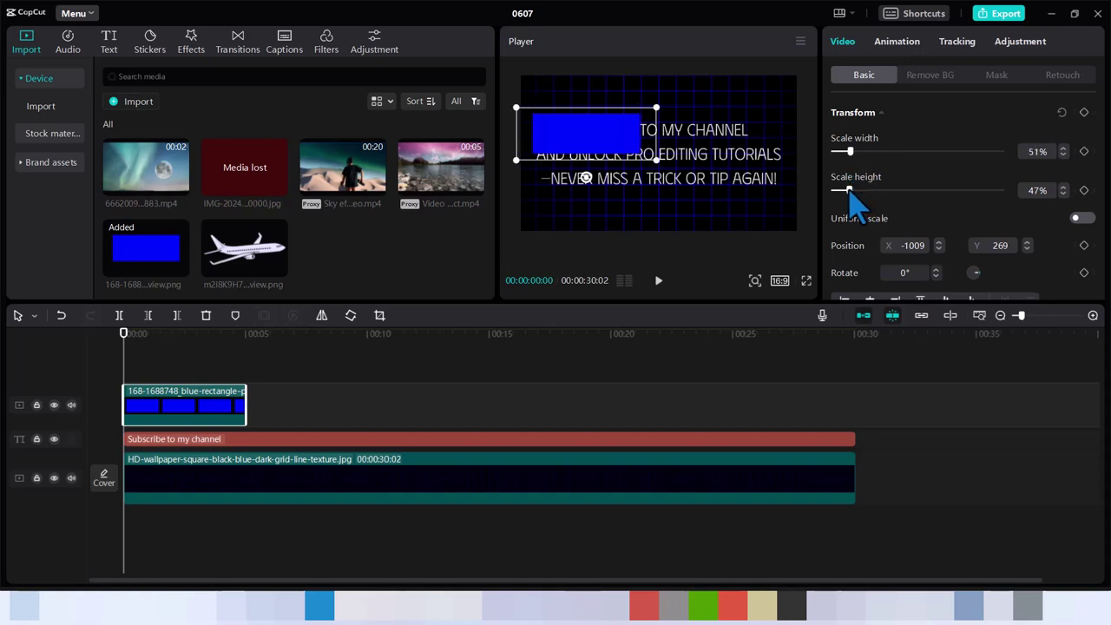
left_click_drag(850, 191, 844, 192)
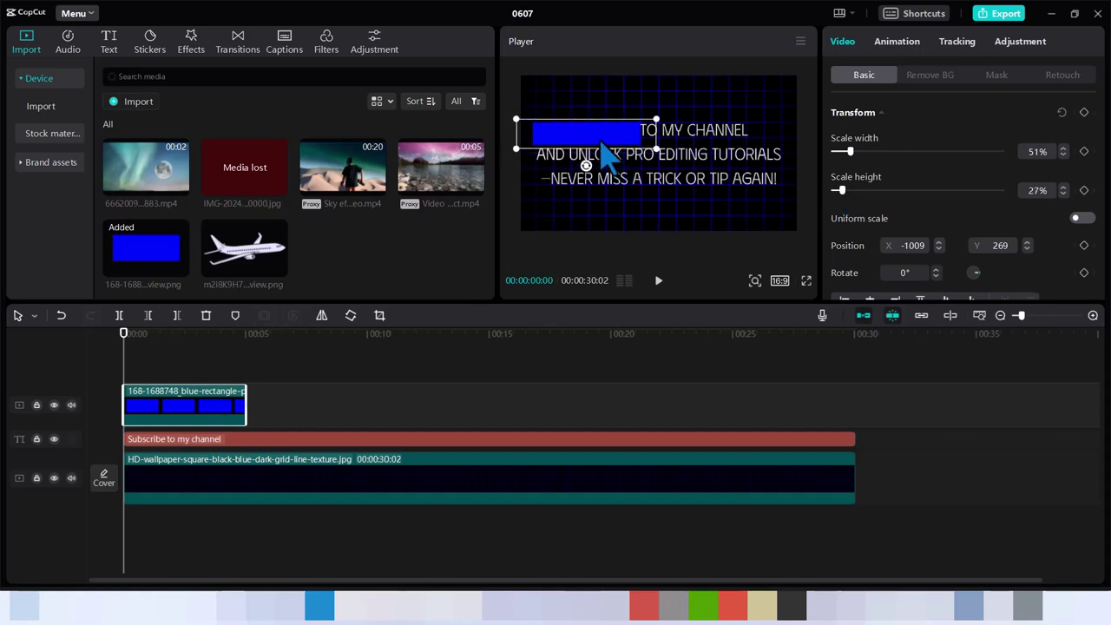
mouse_move(601, 143)
left_mouse_down()
mouse_move(566, 150)
mouse_move(597, 139)
left_mouse_up()
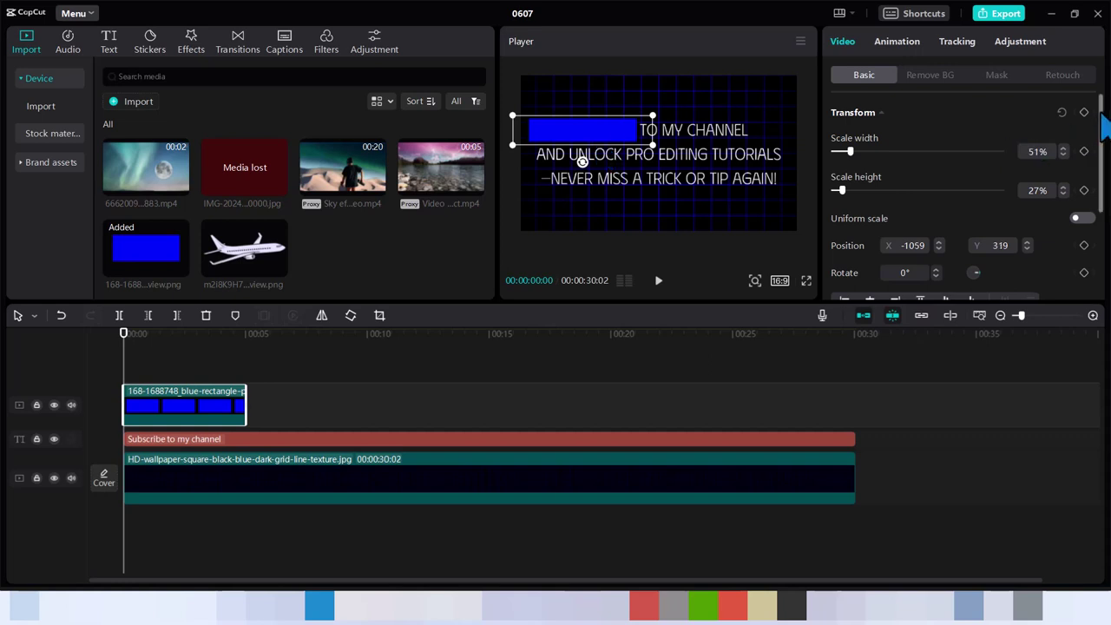
Enable Blend on the blue bar and set its mode to Brighten
left_click_drag(1100, 126, 1051, 224)
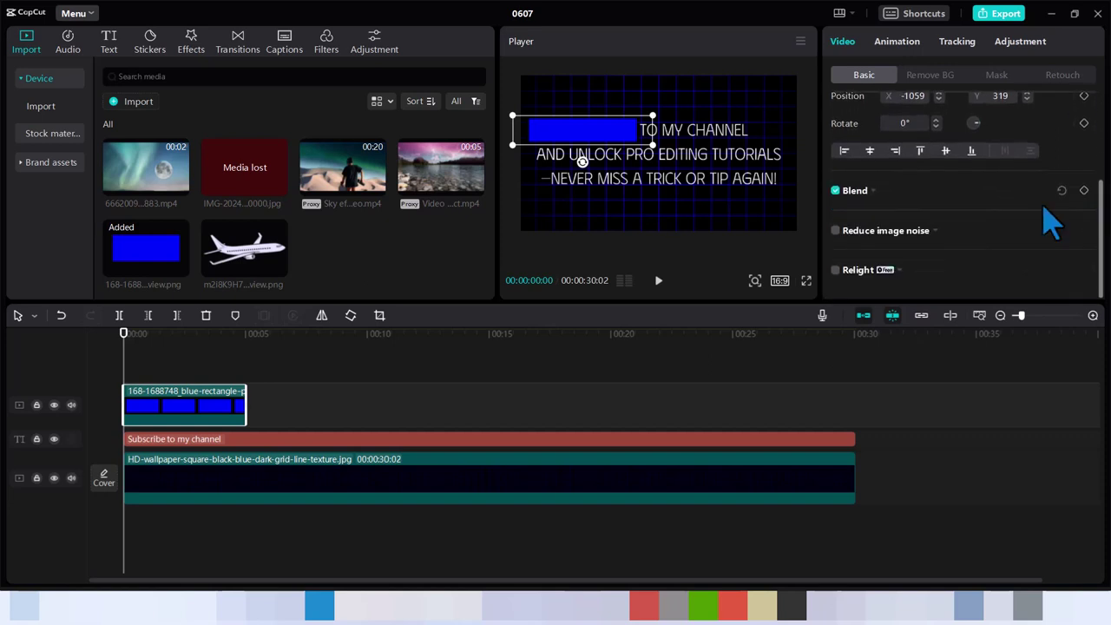
left_click(874, 192)
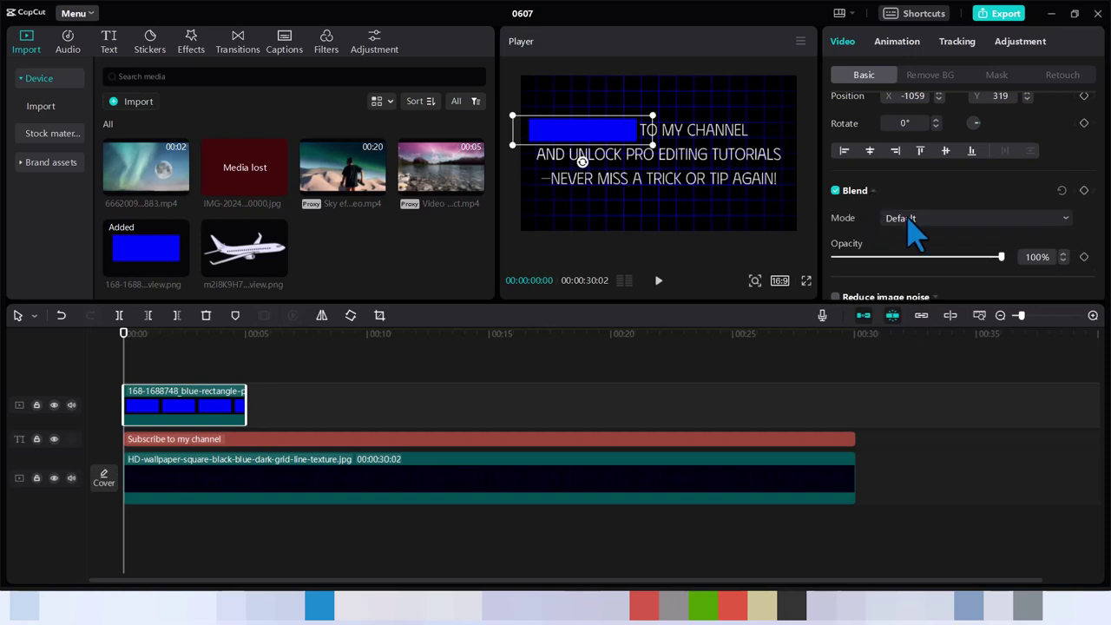
left_click(911, 221)
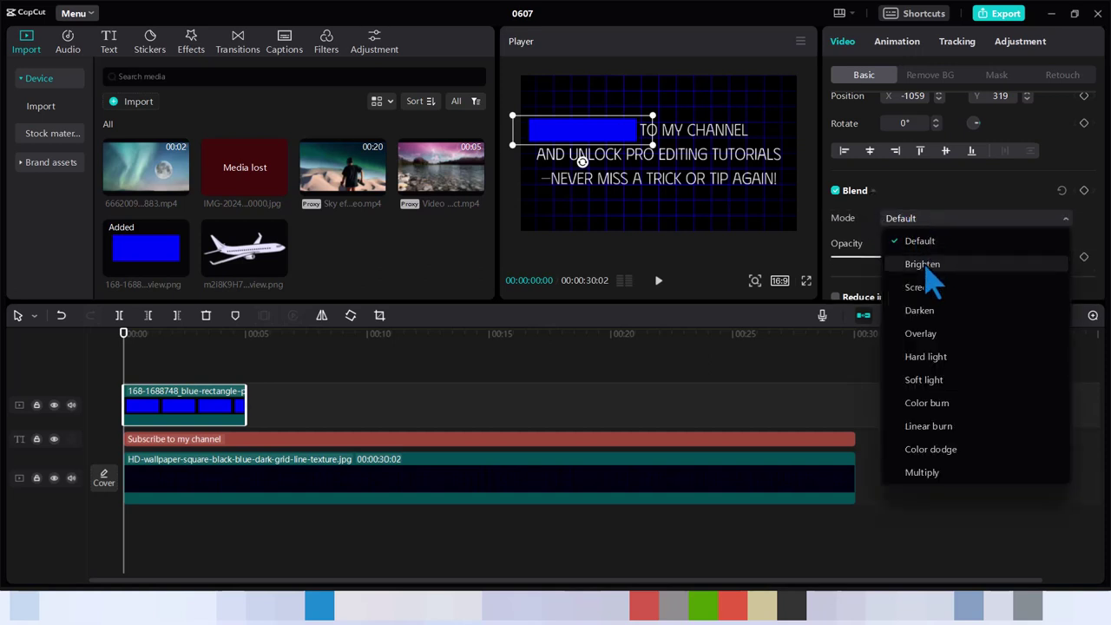
left_click(921, 264)
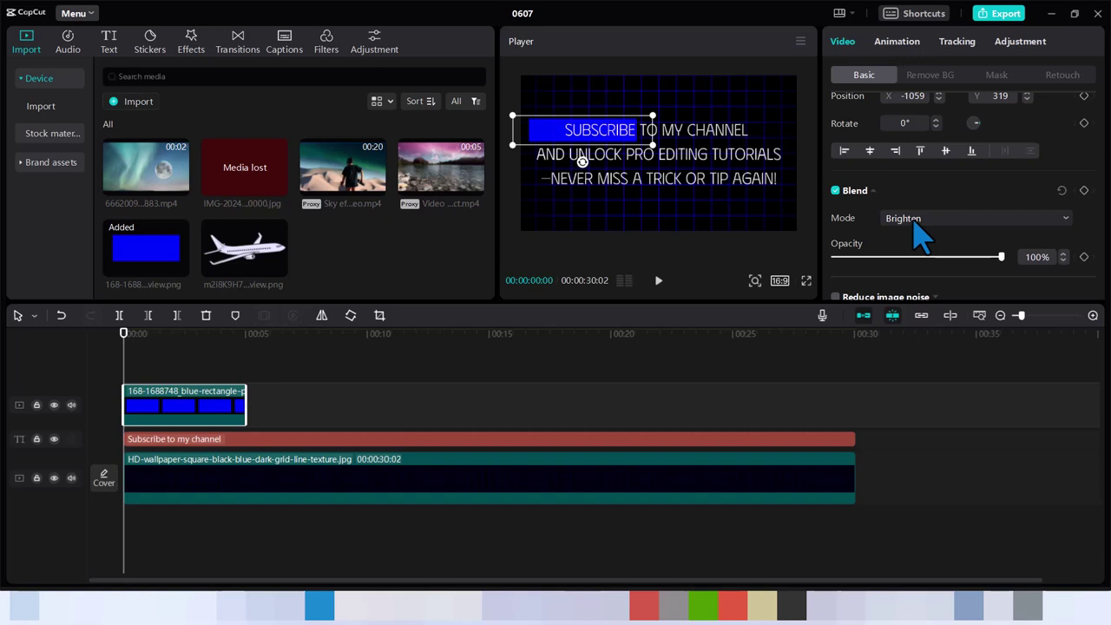
Reduce the blue bar's scale width a few steps and shift it right toward SUBSCRIBE
left_click_drag(1106, 252, 1105, 186)
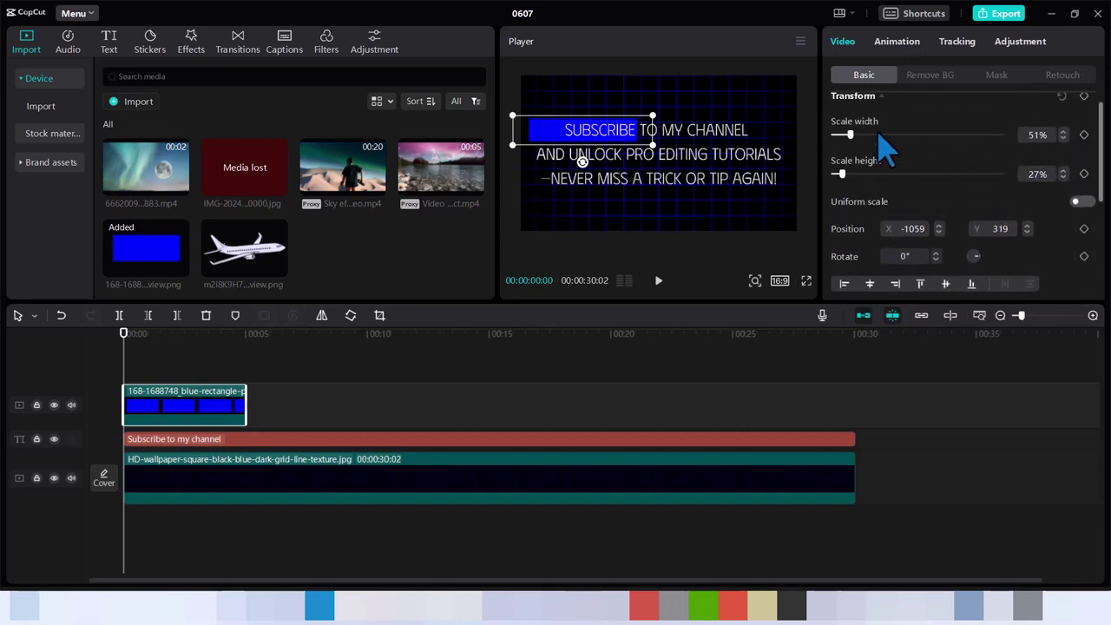
left_click(1063, 138)
left_click(1063, 138)
left_click(1063, 138)
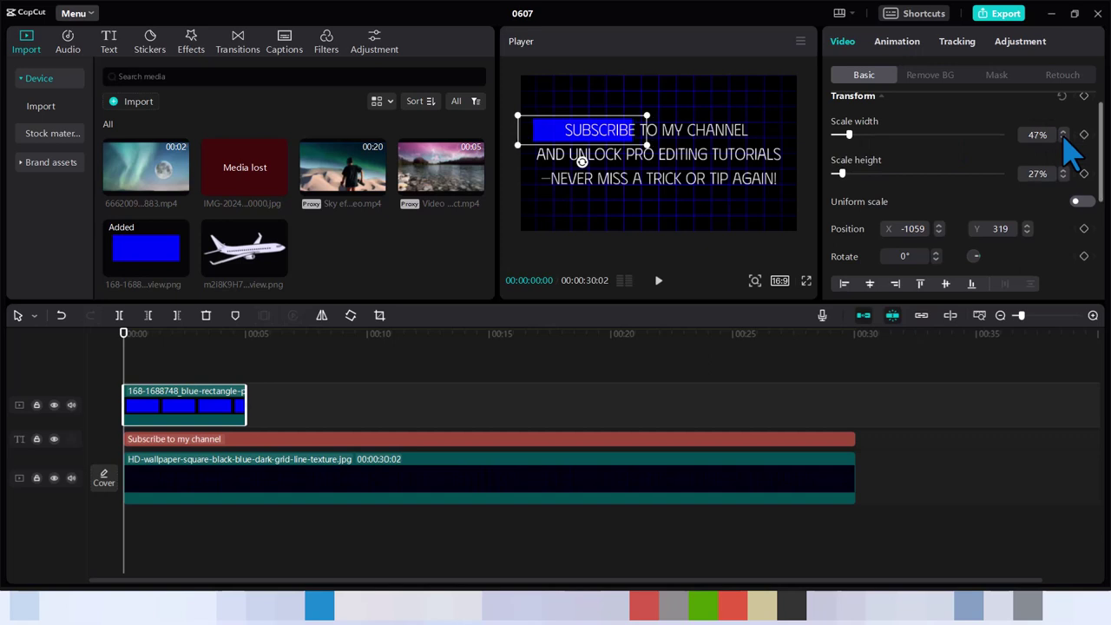
left_click(1063, 138)
left_click(1064, 138)
left_click(1063, 138)
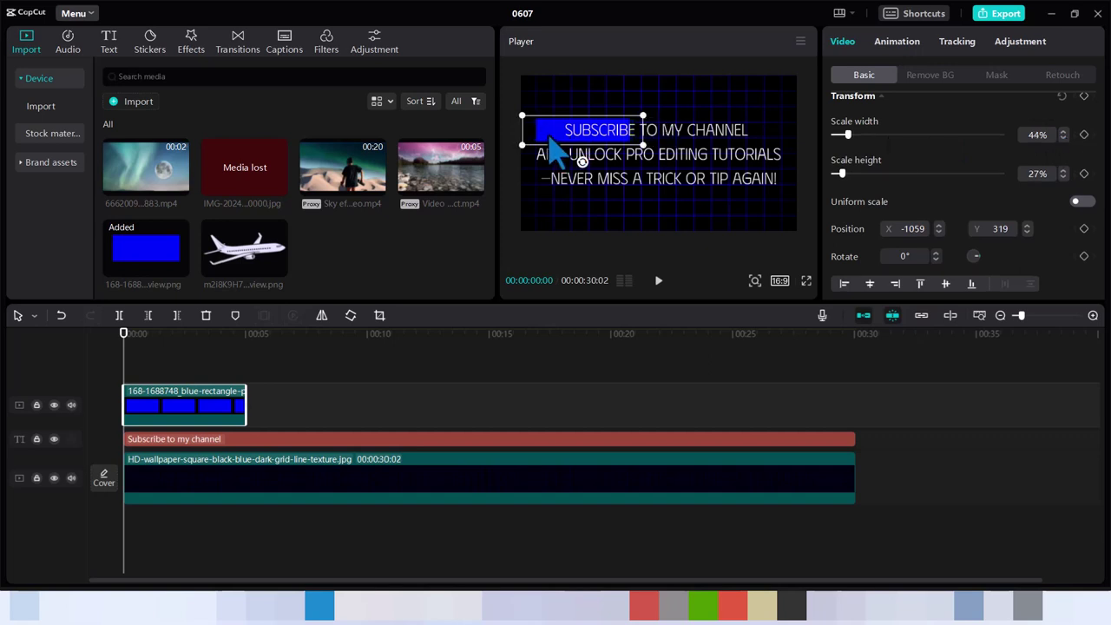
mouse_move(554, 138)
left_mouse_down()
mouse_move(580, 139)
mouse_move(559, 139)
left_mouse_up()
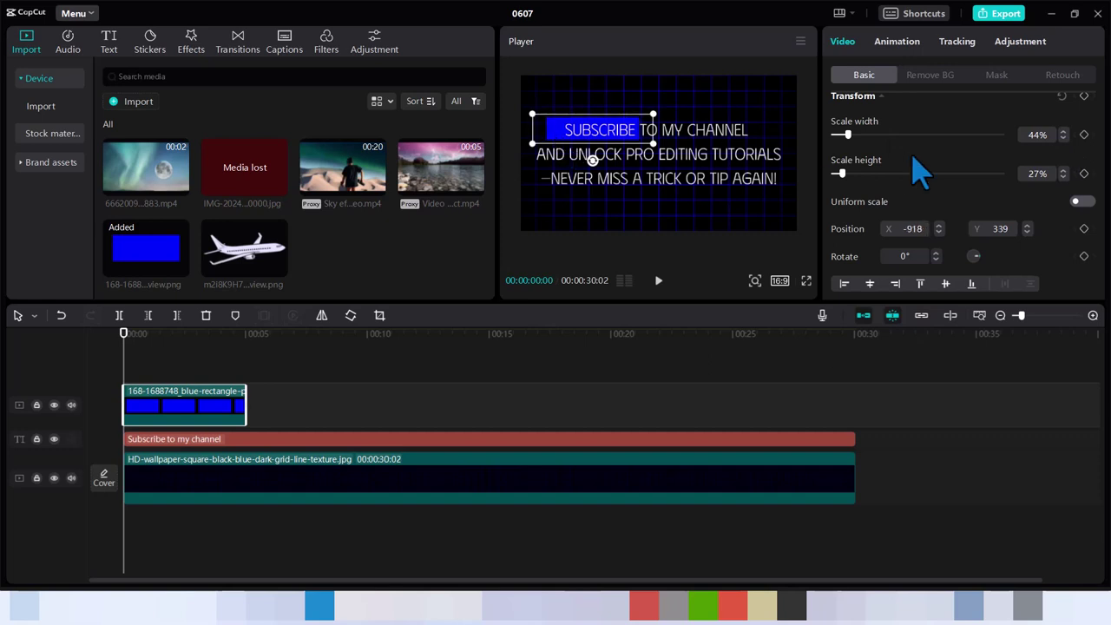
Narrow the bar to 34% width and center it behind SUBSCRIBE at X -833, Y 319
left_click(1063, 138)
left_click(1063, 138)
left_click(1064, 138)
left_click(1064, 138)
left_click(1063, 138)
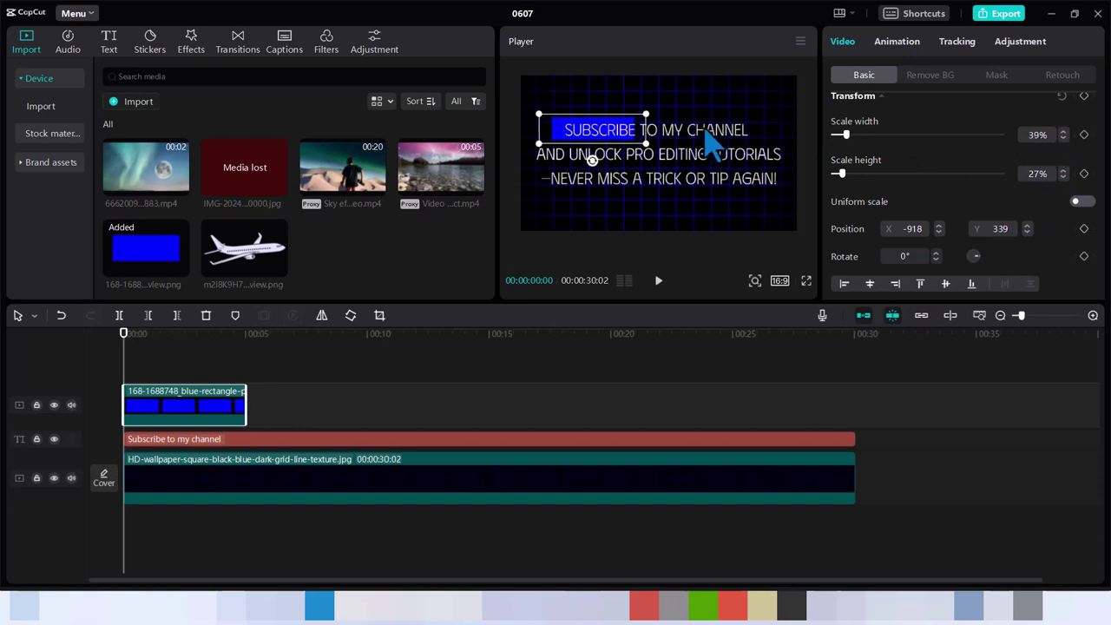
mouse_move(616, 135)
left_mouse_down()
mouse_move(595, 139)
mouse_move(609, 139)
left_mouse_up()
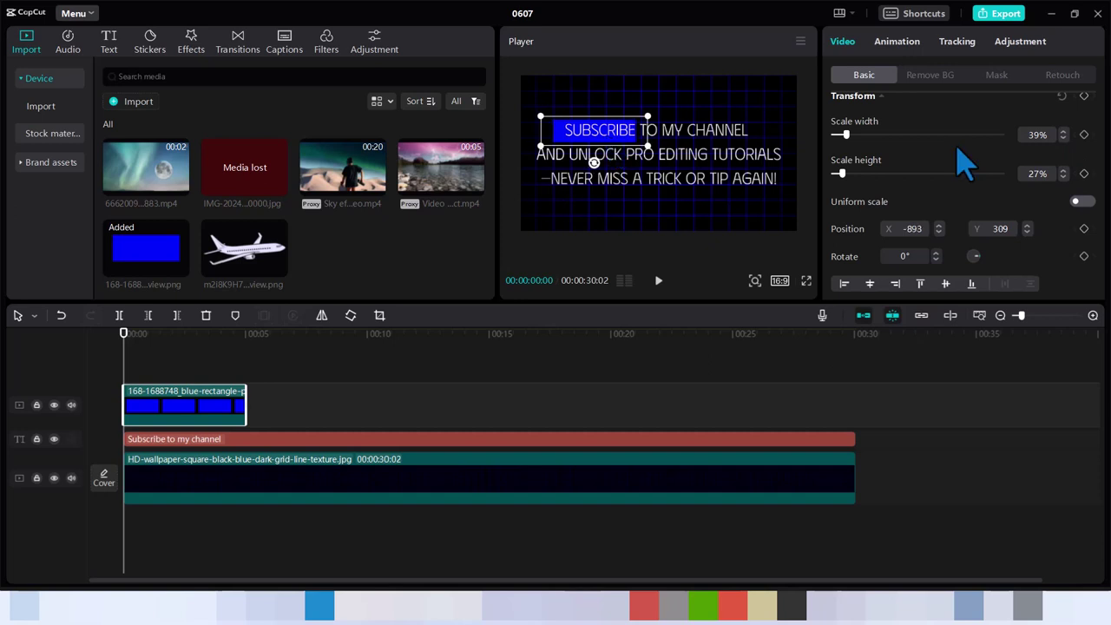
left_click(1064, 138)
left_click(1065, 138)
left_click(1064, 138)
left_click(1064, 138)
left_click(1064, 138)
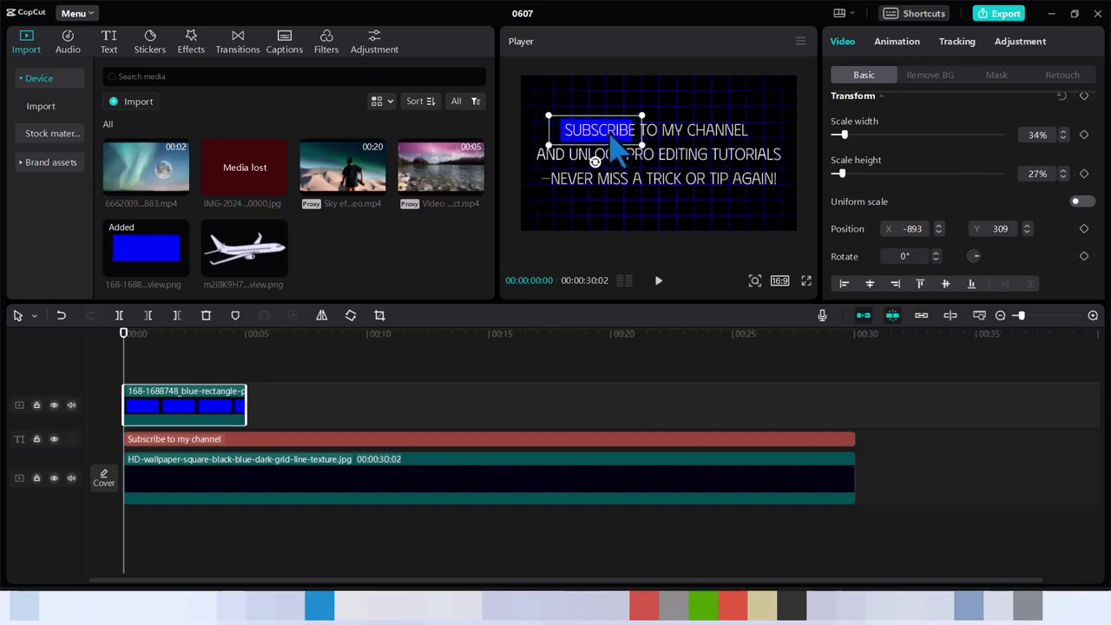
left_click_drag(610, 135, 614, 136)
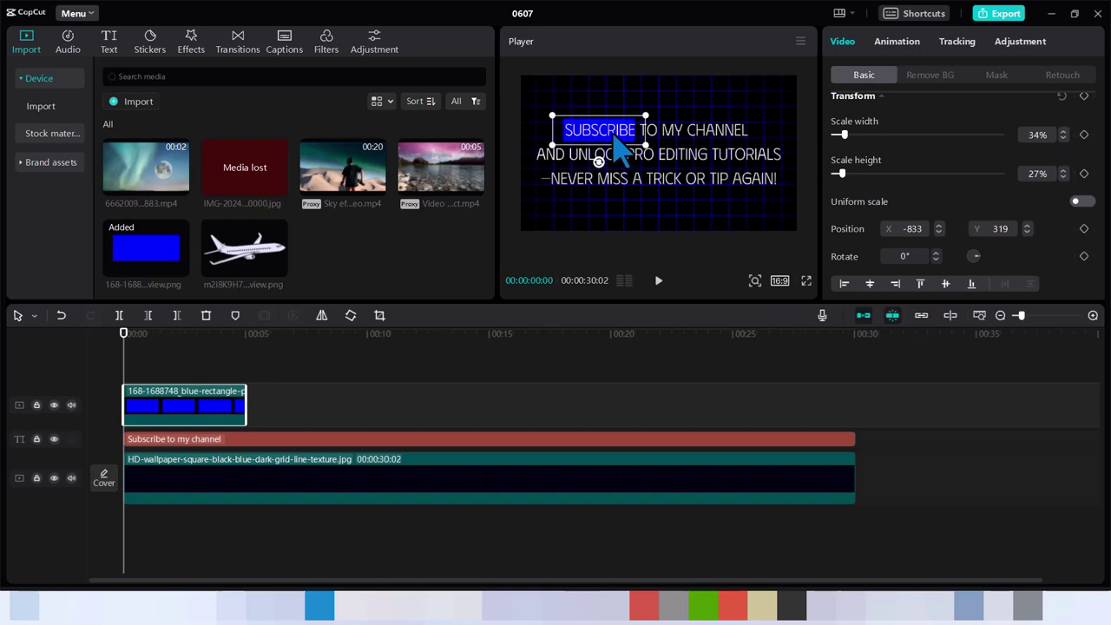
Apply a Horizontal mask to the blue bar and raise its edge to hide the bar
left_click(1000, 78)
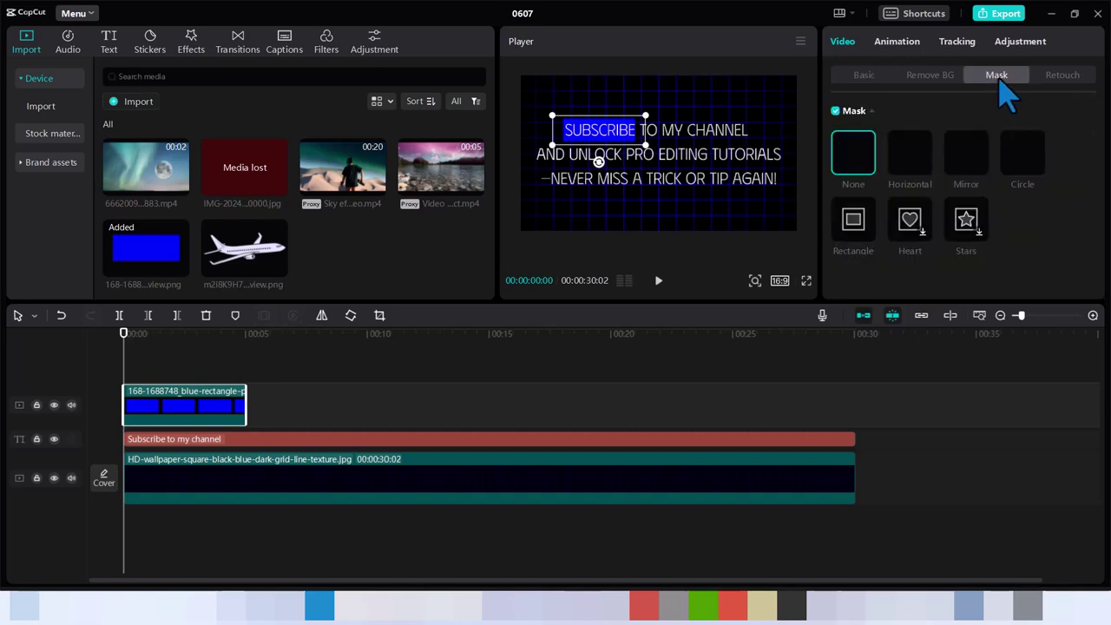
left_click(909, 160)
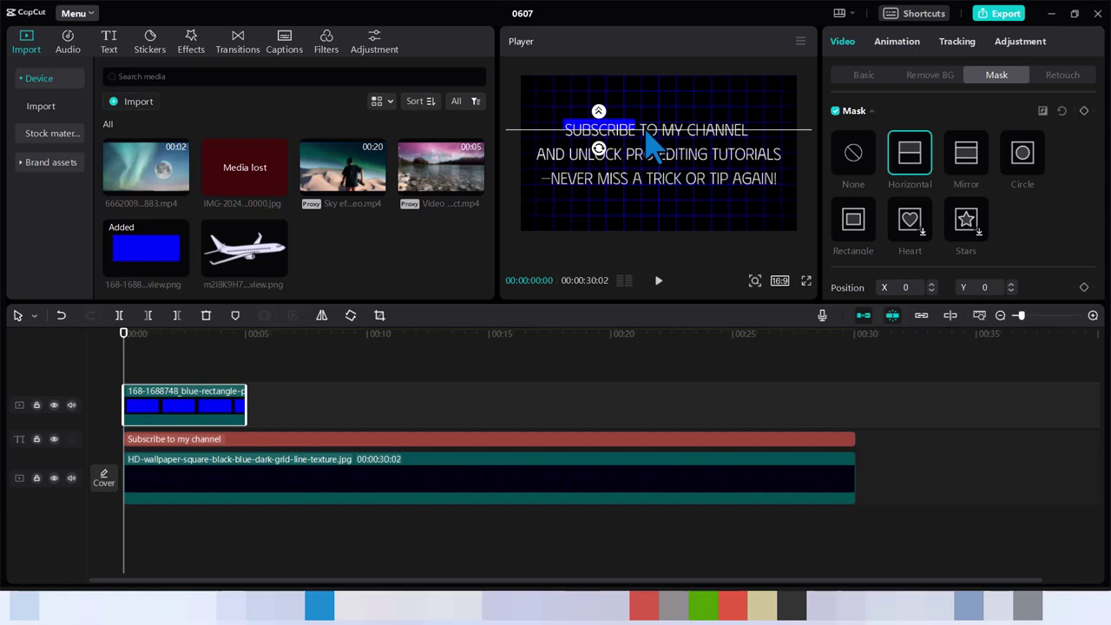
left_click_drag(646, 132, 641, 118)
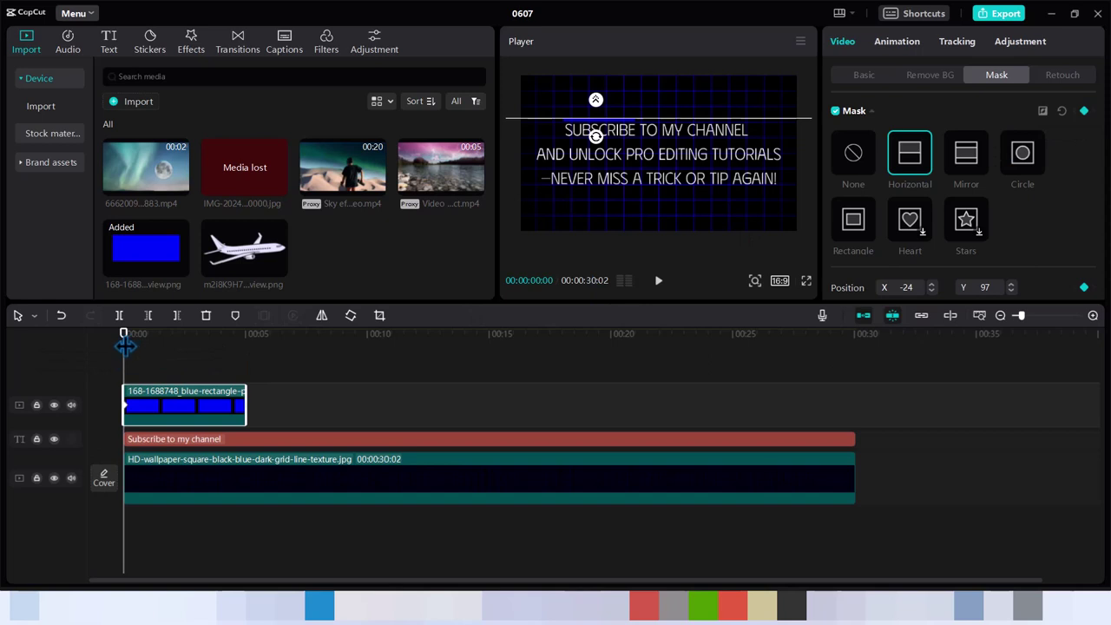
At 00:00:01:13, lower the mask edge to reveal the blue bar behind SUBSCRIBE
left_click_drag(129, 346, 154, 351)
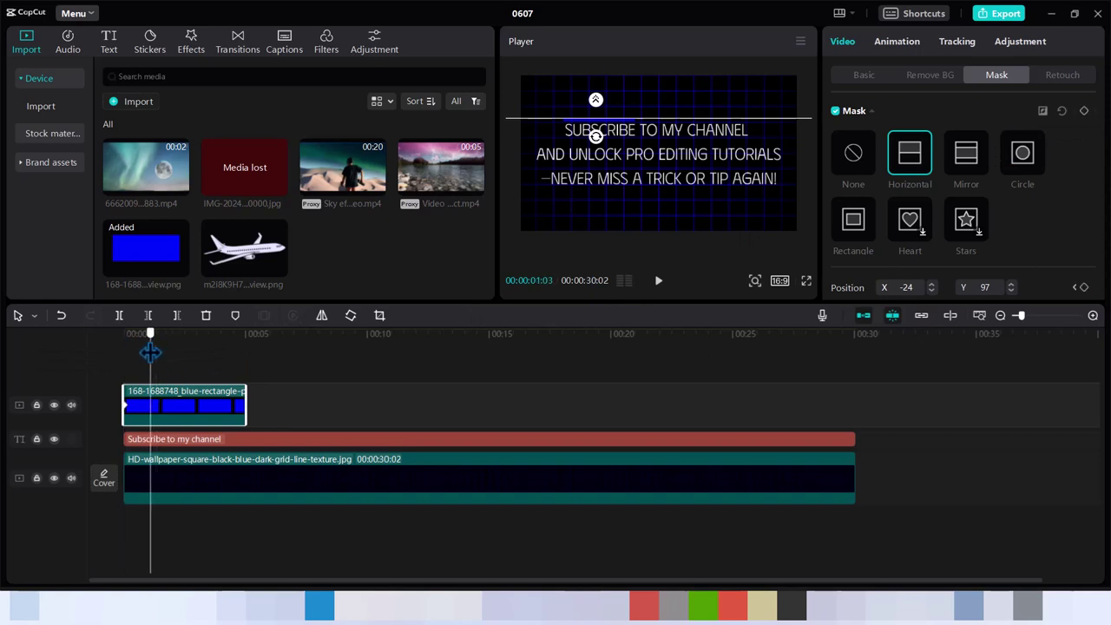
left_click_drag(150, 351, 158, 351)
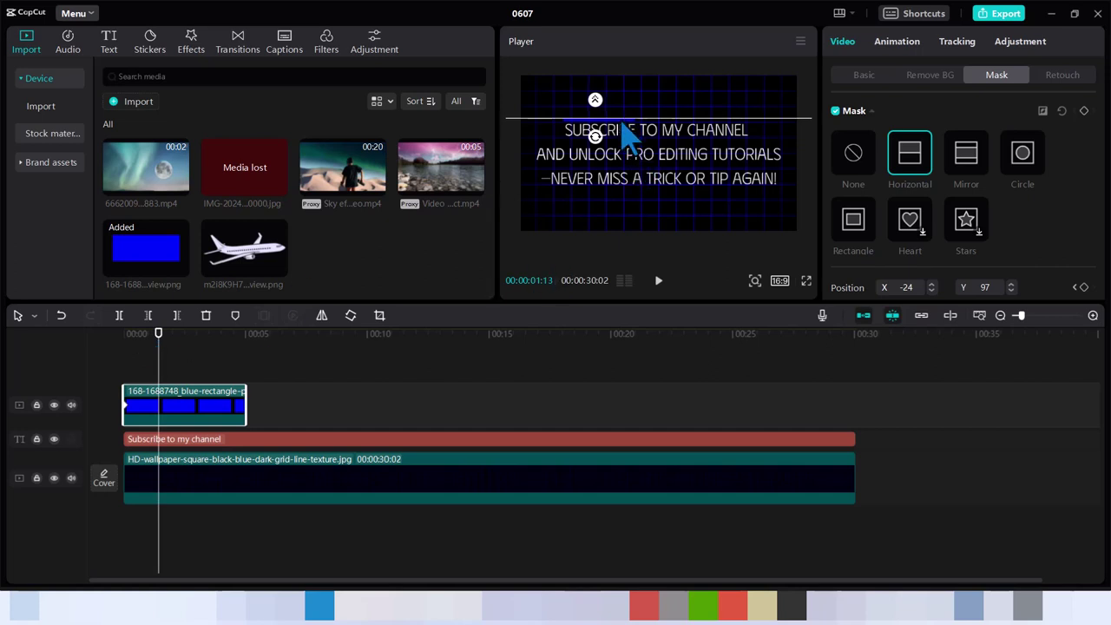
left_click_drag(623, 121, 621, 143)
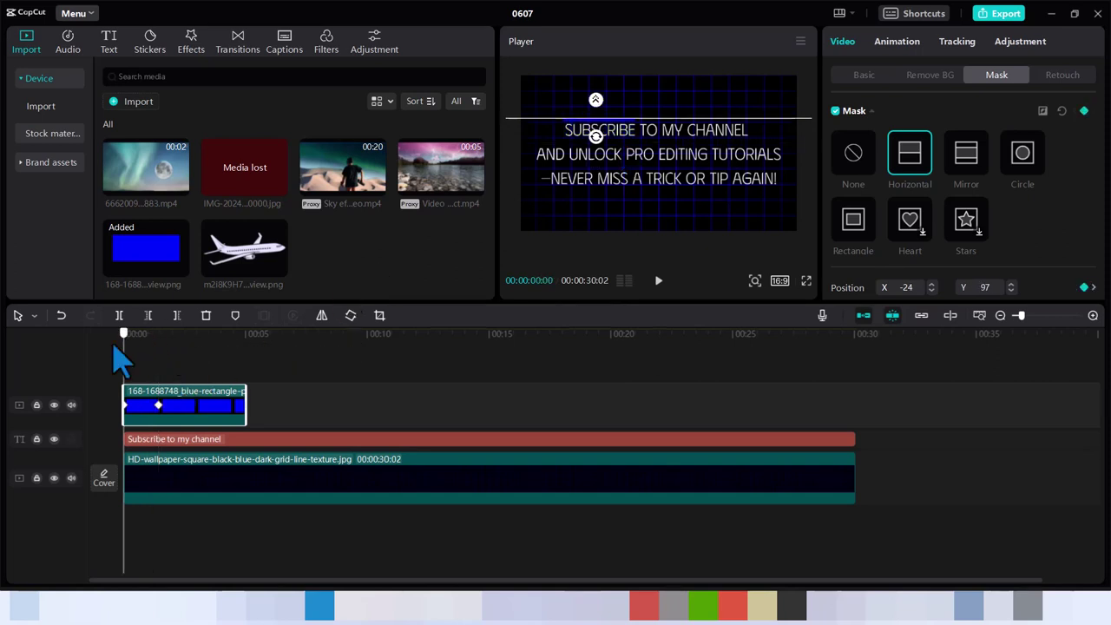
left_click(132, 366)
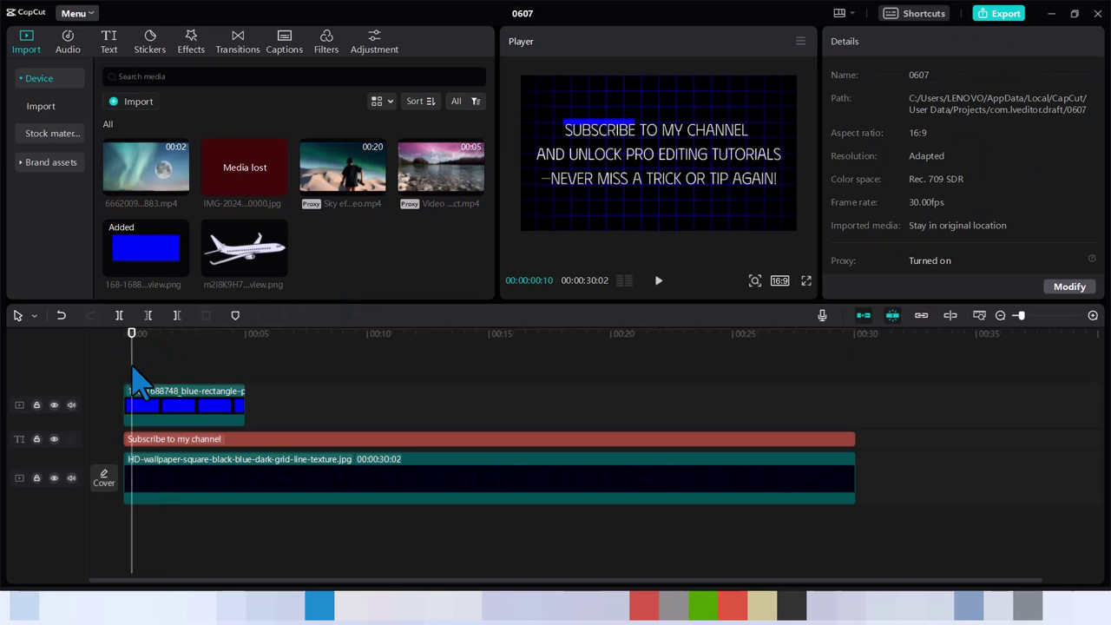
left_click(122, 337)
key("space")
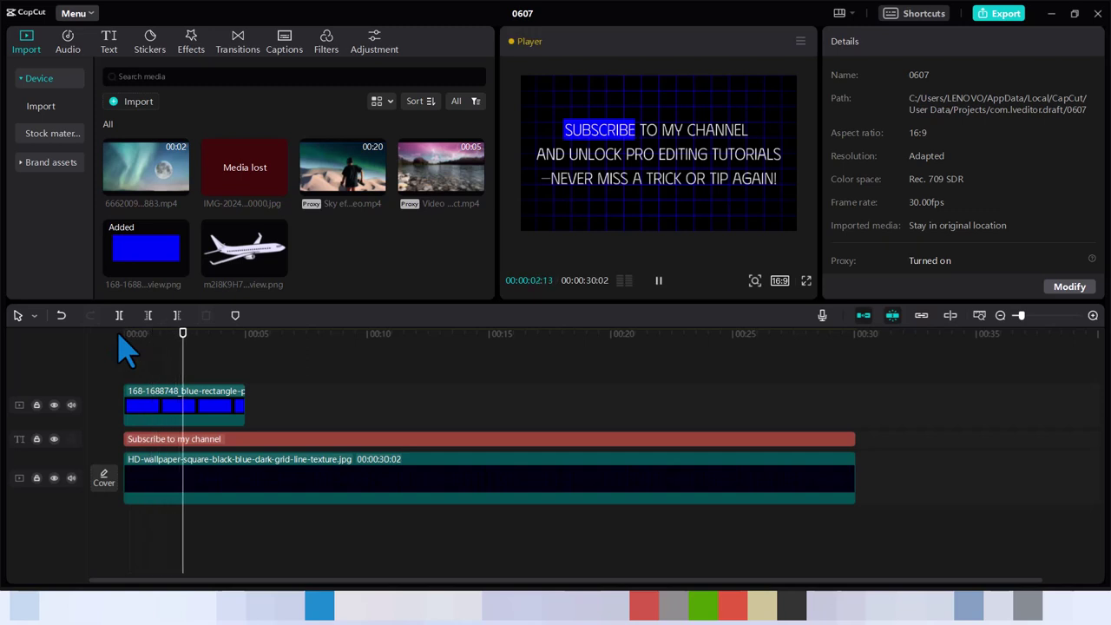
key("space")
left_click(178, 404)
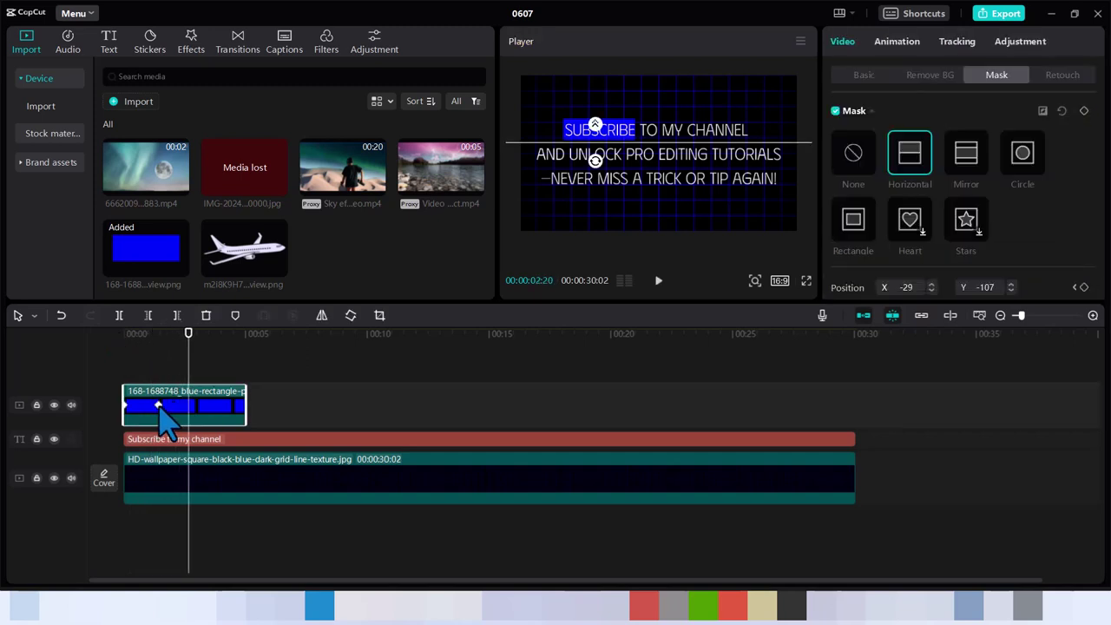
left_click(158, 405)
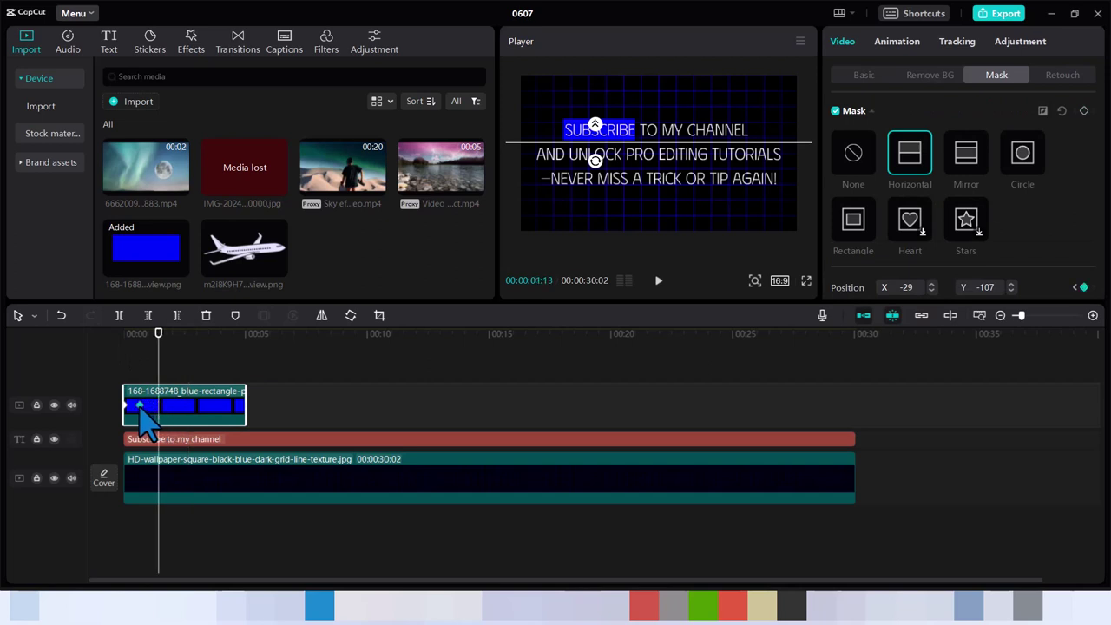
left_click(159, 333)
left_click(123, 350)
left_click(113, 369)
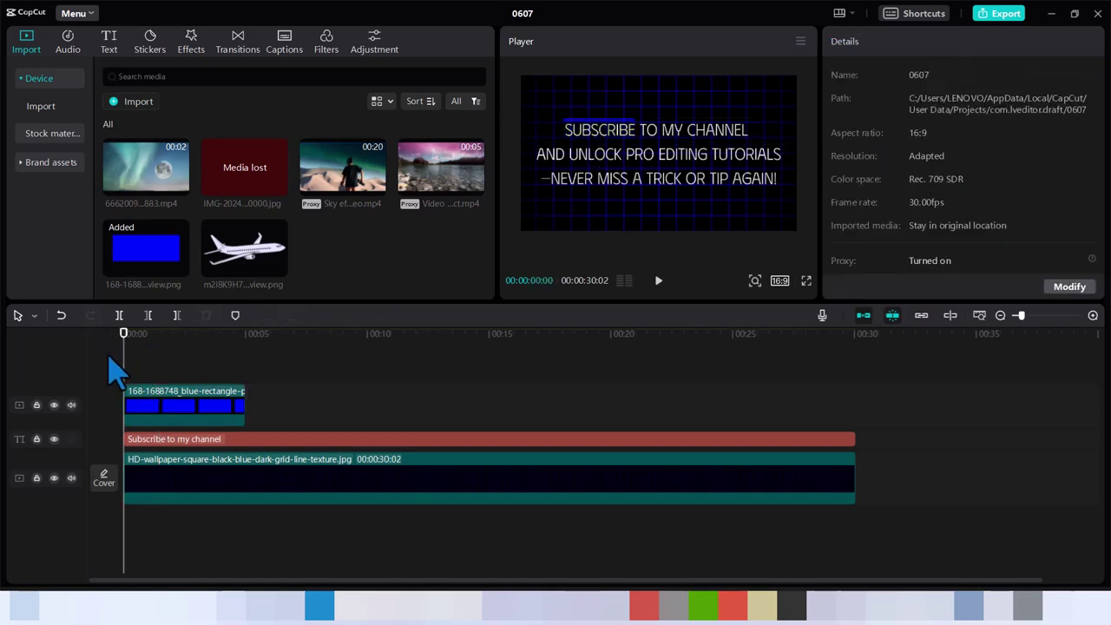
key("space")
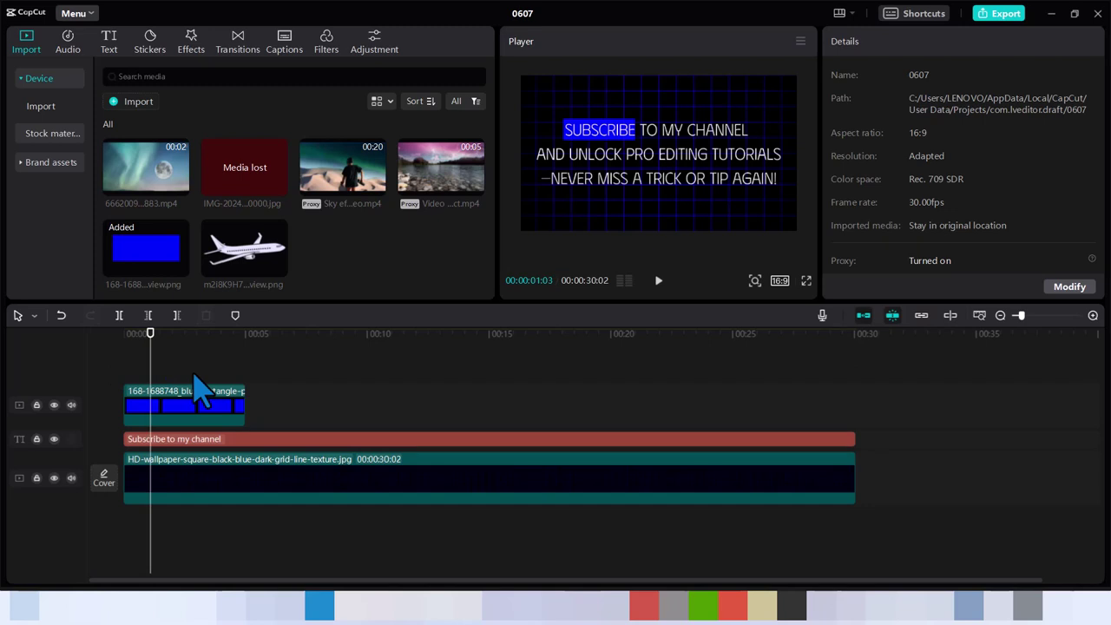
Copy and paste the blue box clip, moving the duplicate to start around 6.5 seconds
left_click(187, 424)
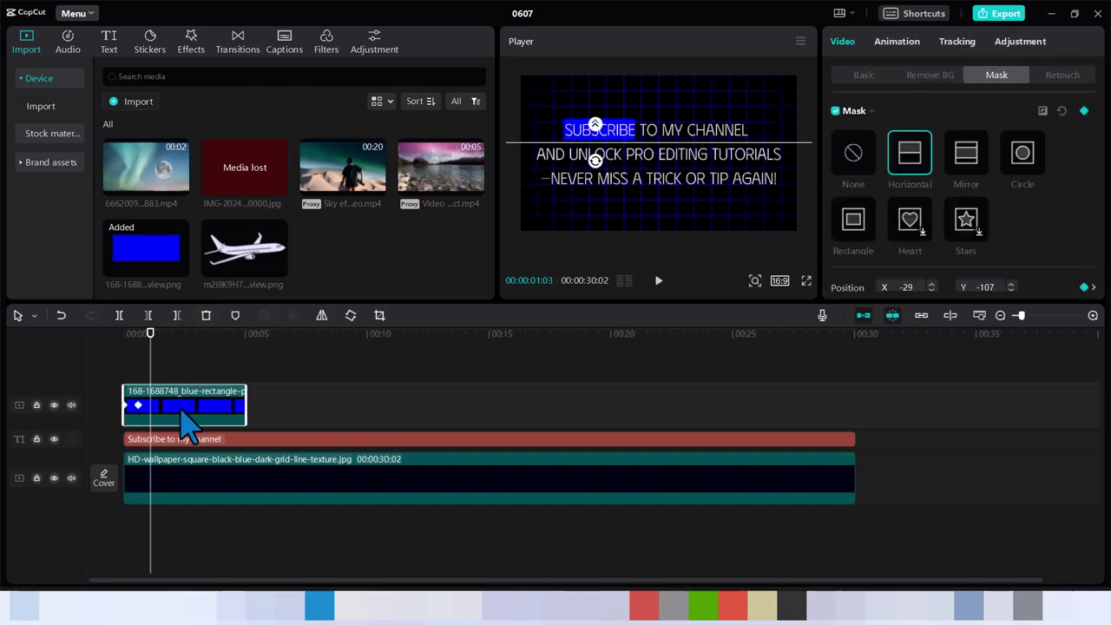
right_click(187, 424)
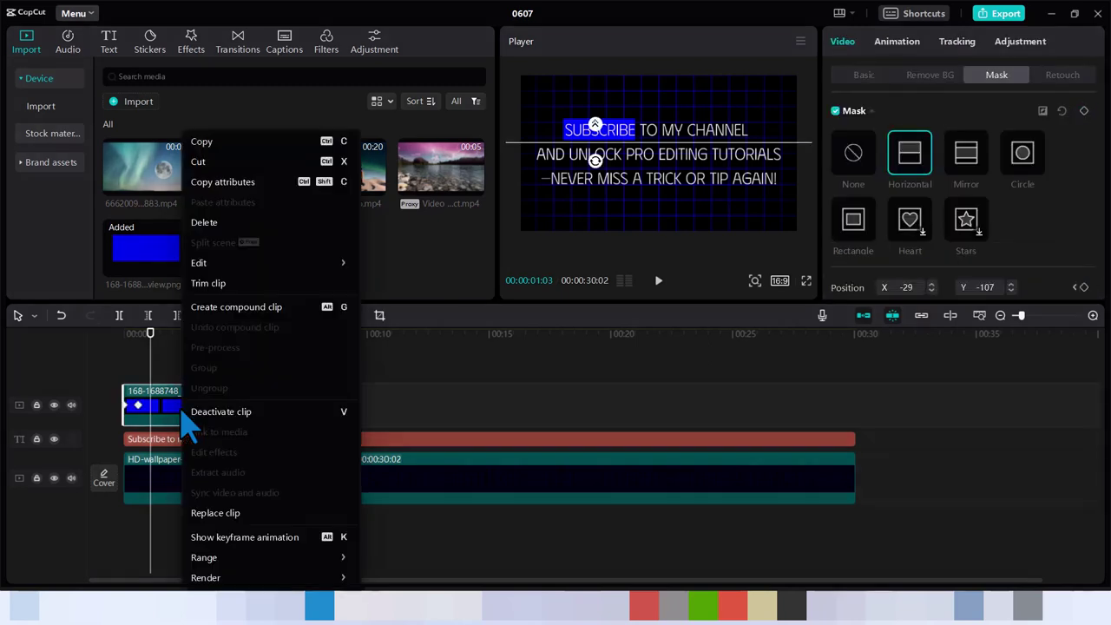
left_click(217, 143)
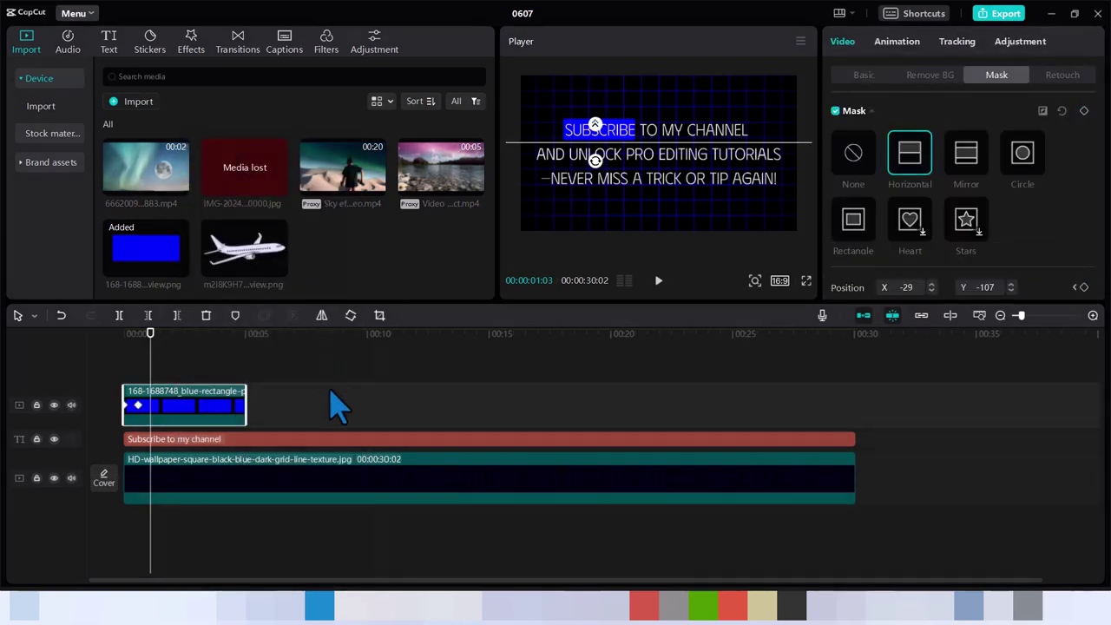
right_click(334, 419)
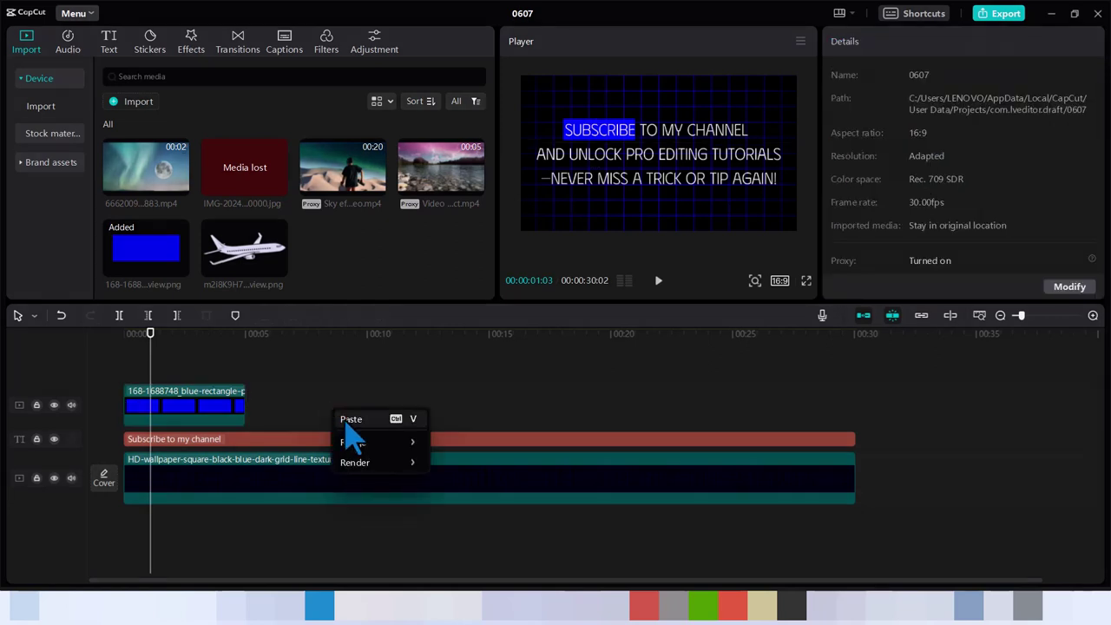
left_click(349, 419)
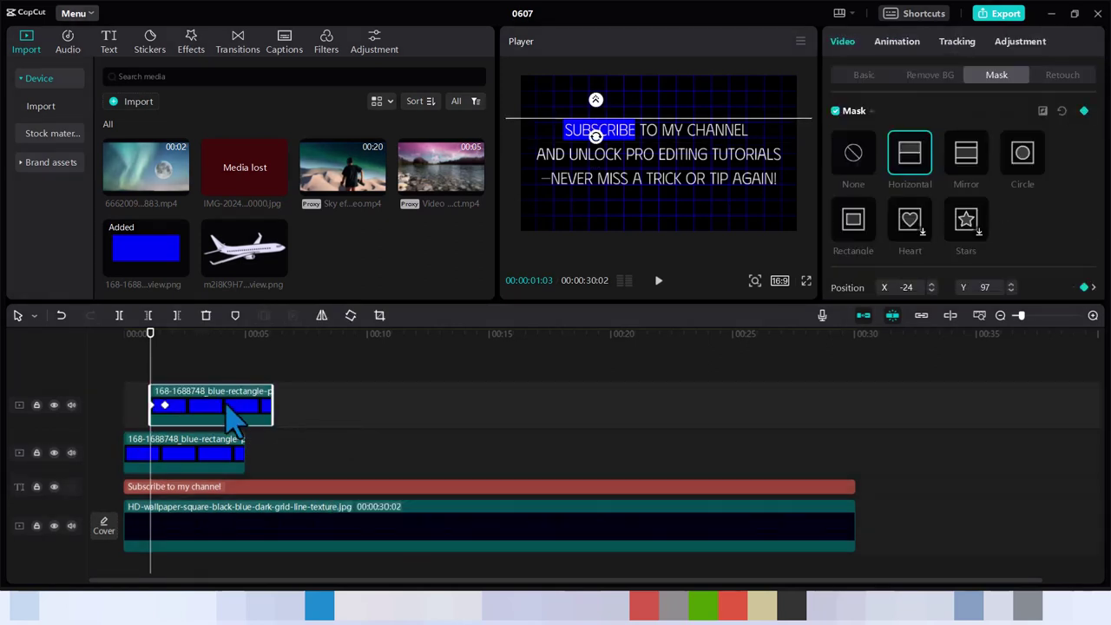
left_click_drag(235, 419, 373, 460)
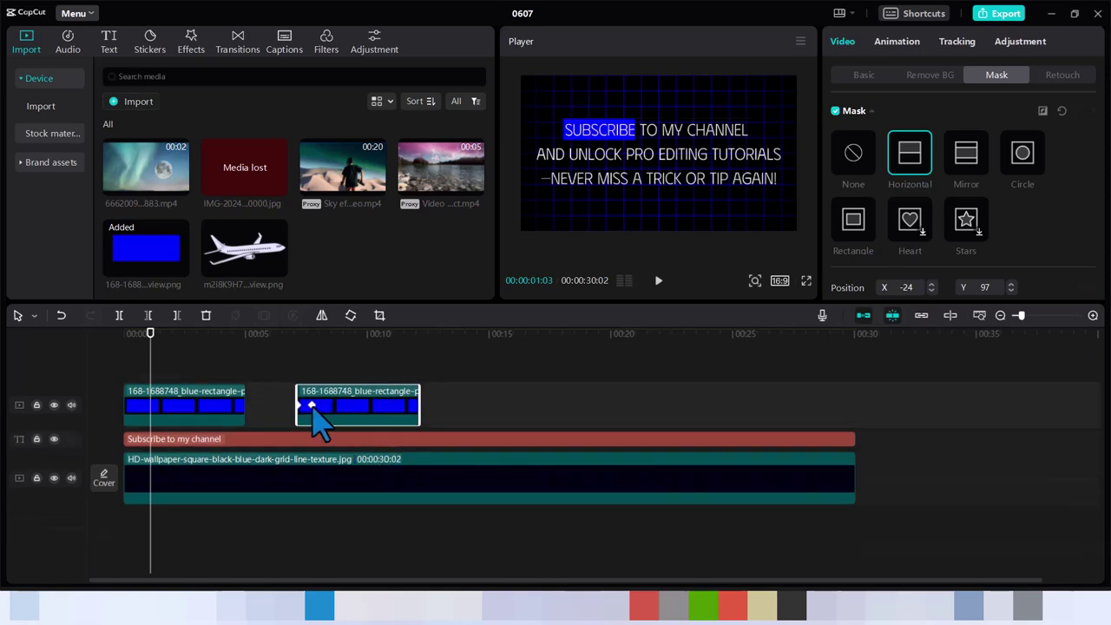
Raise the copy's mask at 7:22 to hide the box, and lower it at 7:04 to show blue behind SUBSCRIBE
left_click(311, 406)
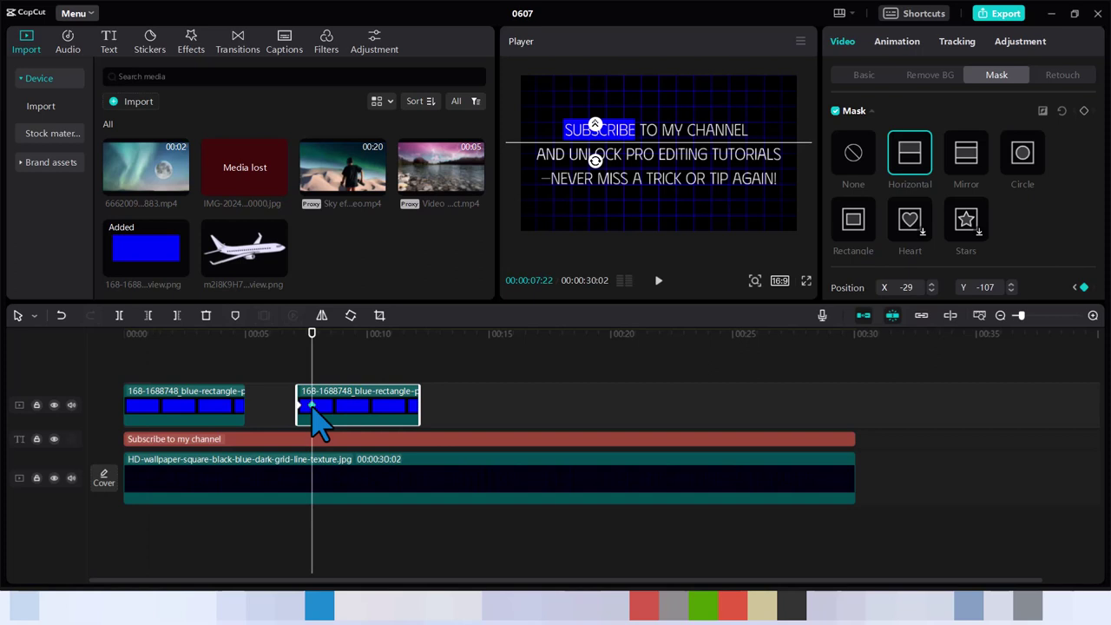
left_click_drag(596, 161, 595, 136)
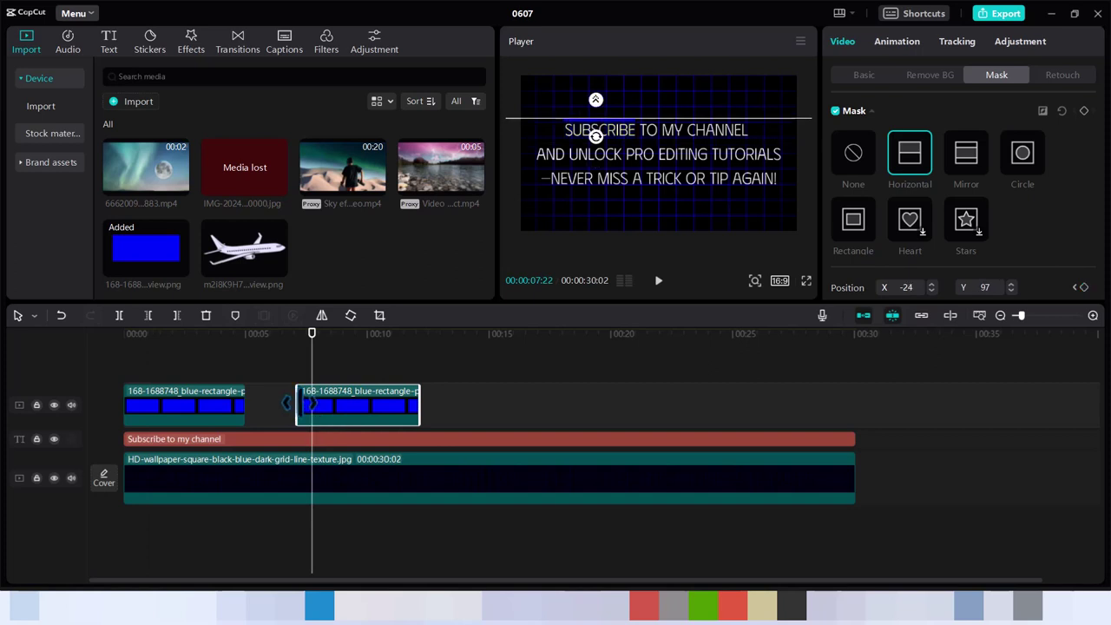
left_click(299, 406)
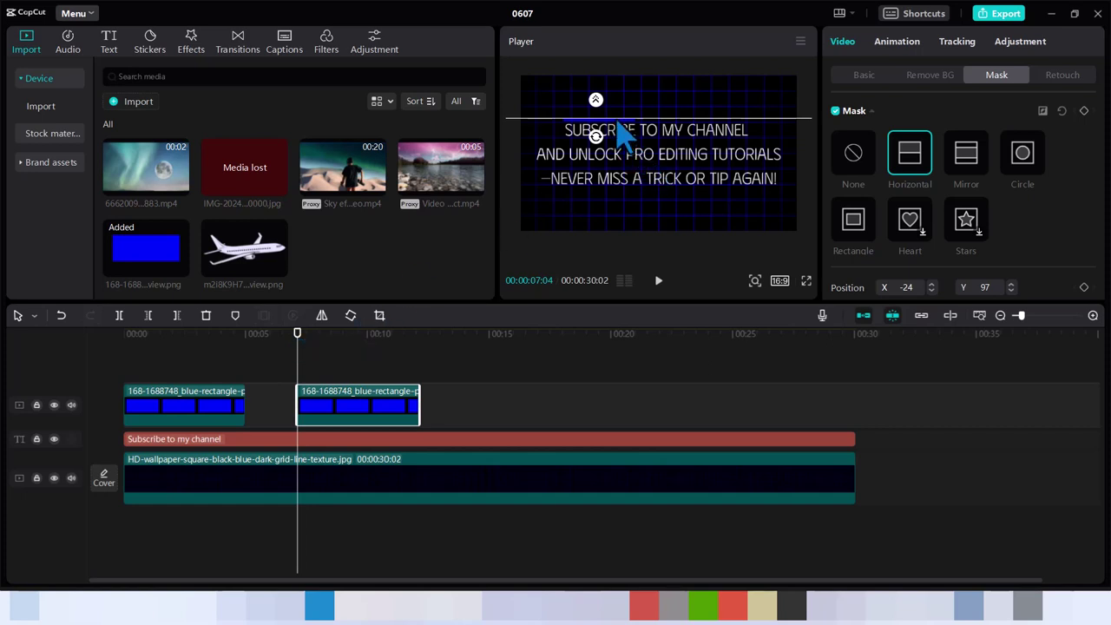
left_click_drag(618, 122, 621, 143)
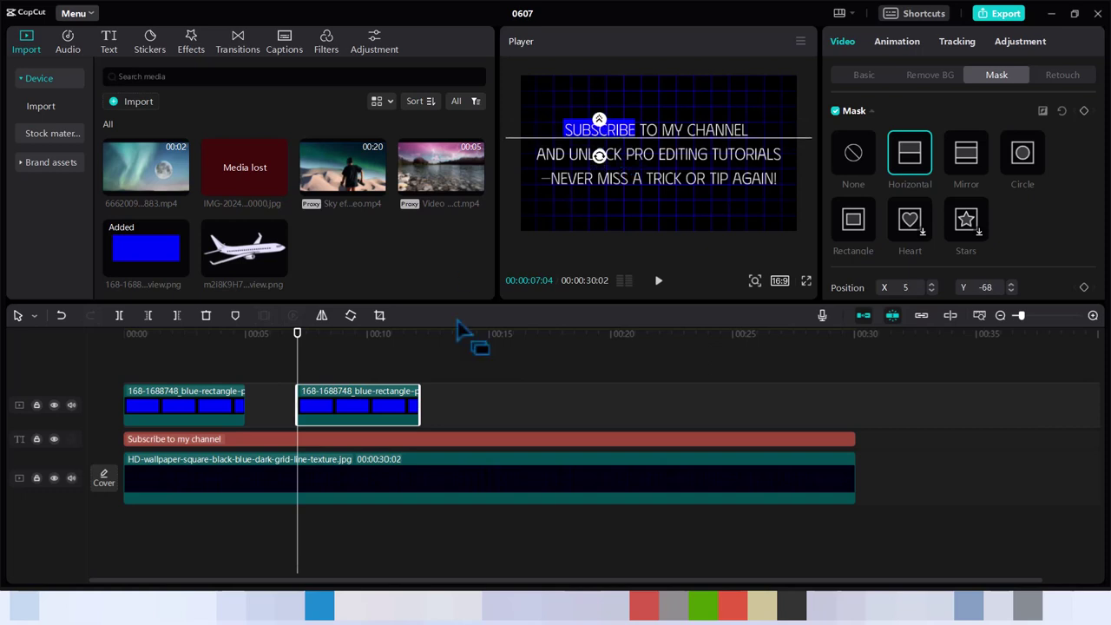
Rotate the copy's mask to about -96° and slide it left so blue covers only 'SU'
mouse_move(297, 350)
left_mouse_down()
mouse_move(352, 327)
mouse_move(330, 322)
mouse_move(289, 349)
mouse_move(322, 348)
mouse_move(297, 354)
left_mouse_up()
mouse_move(601, 159)
left_mouse_down()
mouse_move(602, 178)
mouse_move(582, 134)
mouse_move(618, 149)
left_mouse_up()
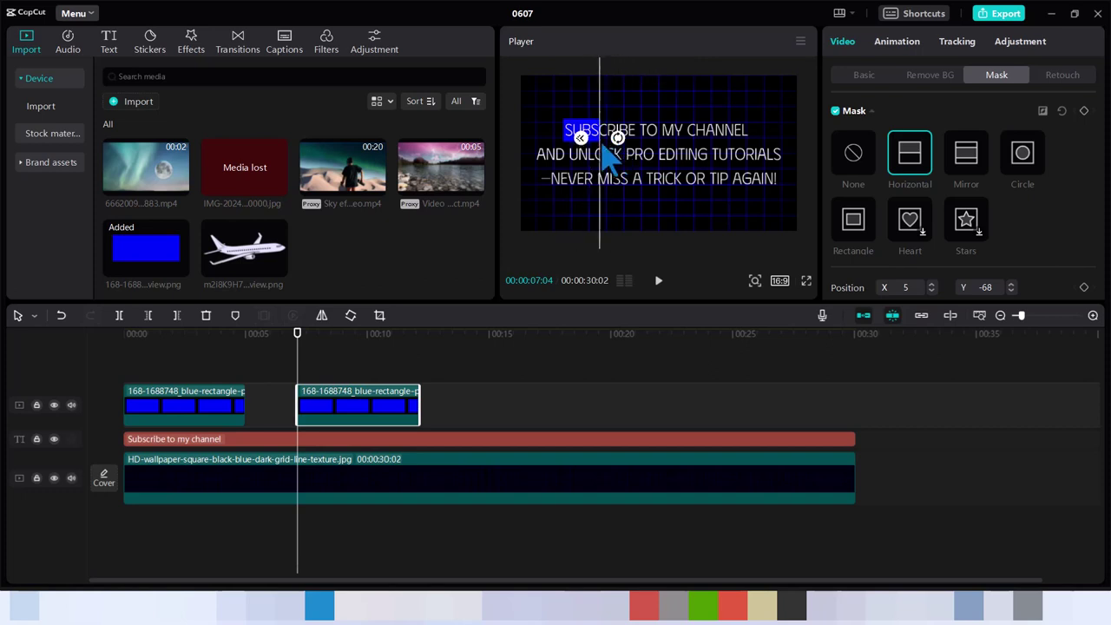
left_click_drag(600, 152, 583, 150)
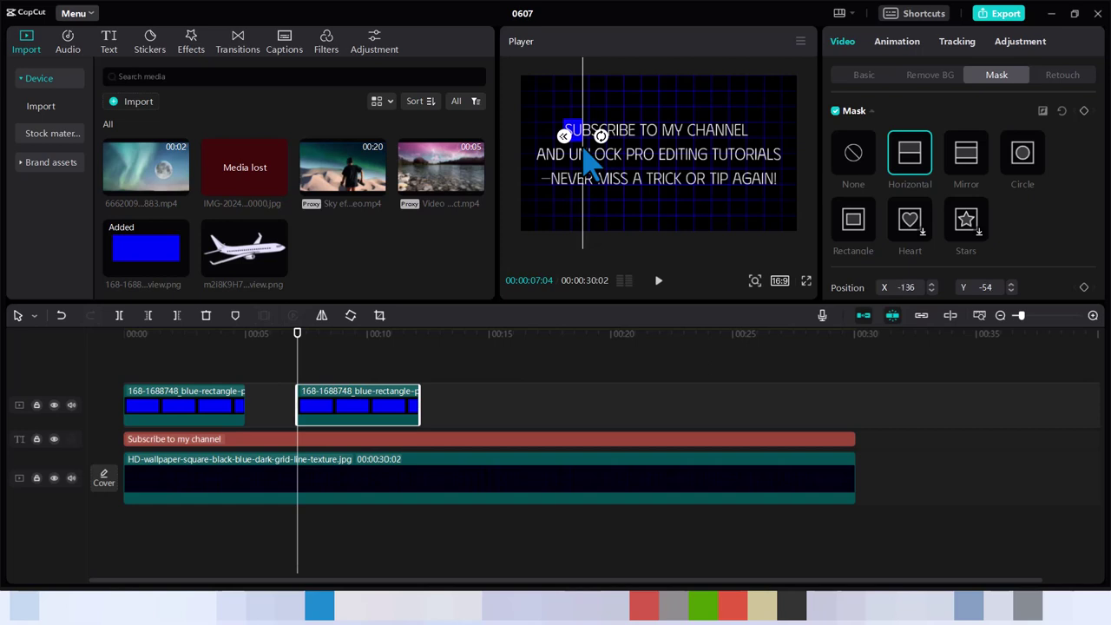
mouse_move(585, 137)
left_mouse_down()
mouse_move(535, 137)
mouse_move(583, 134)
left_mouse_up()
Zoom out the player and move the duplicate bar off-frame left to X -1700, Y 314
left_click(864, 77)
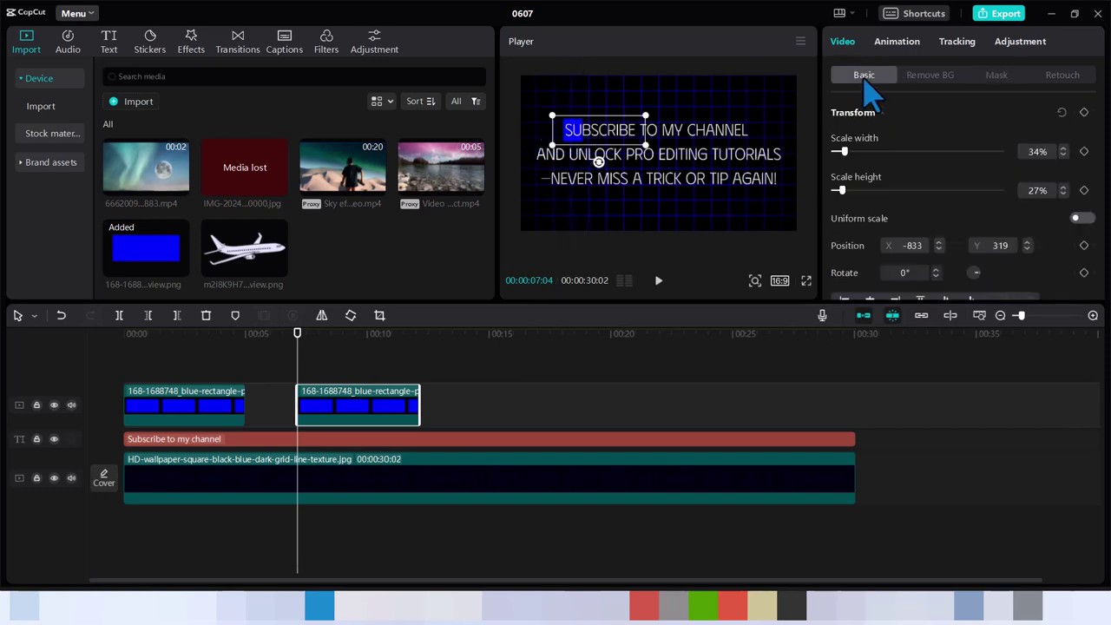
left_click(755, 279)
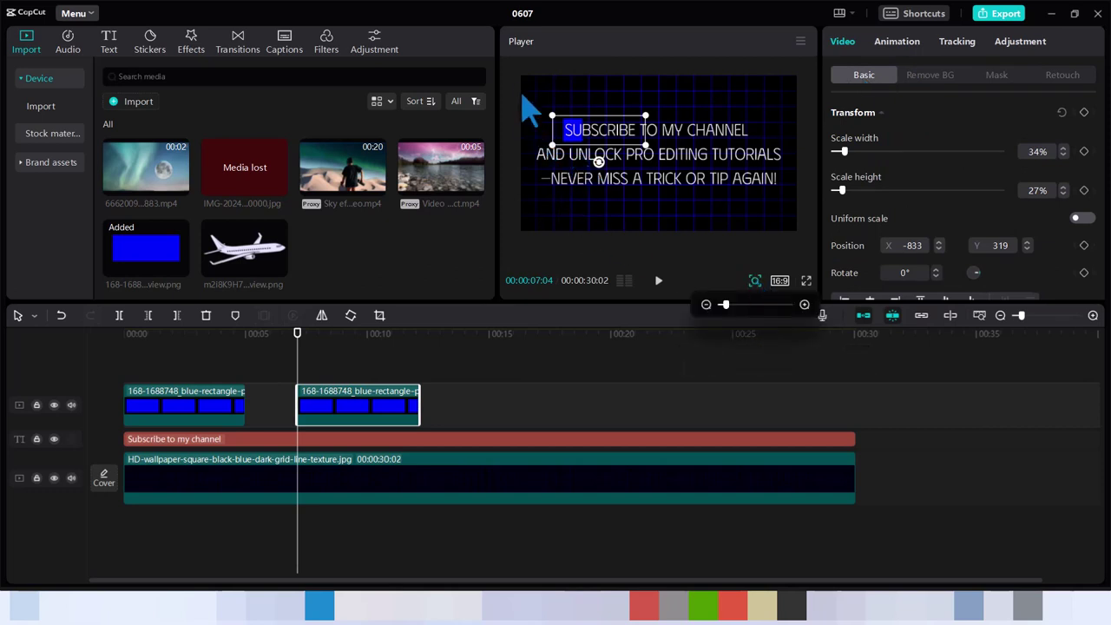
left_click(705, 304)
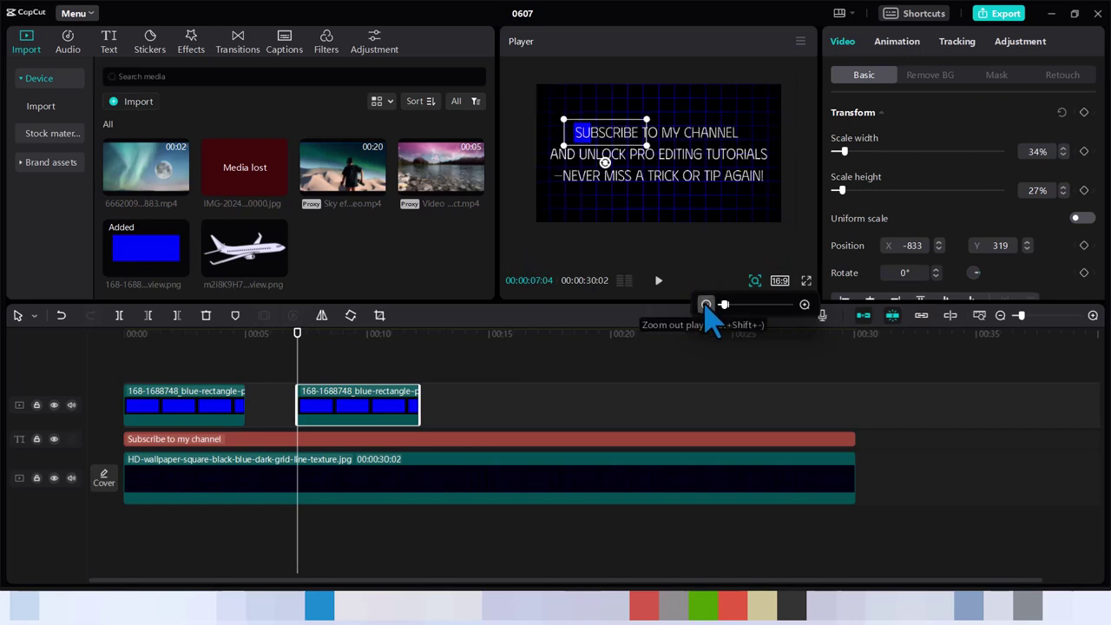
left_click_drag(582, 135, 529, 139)
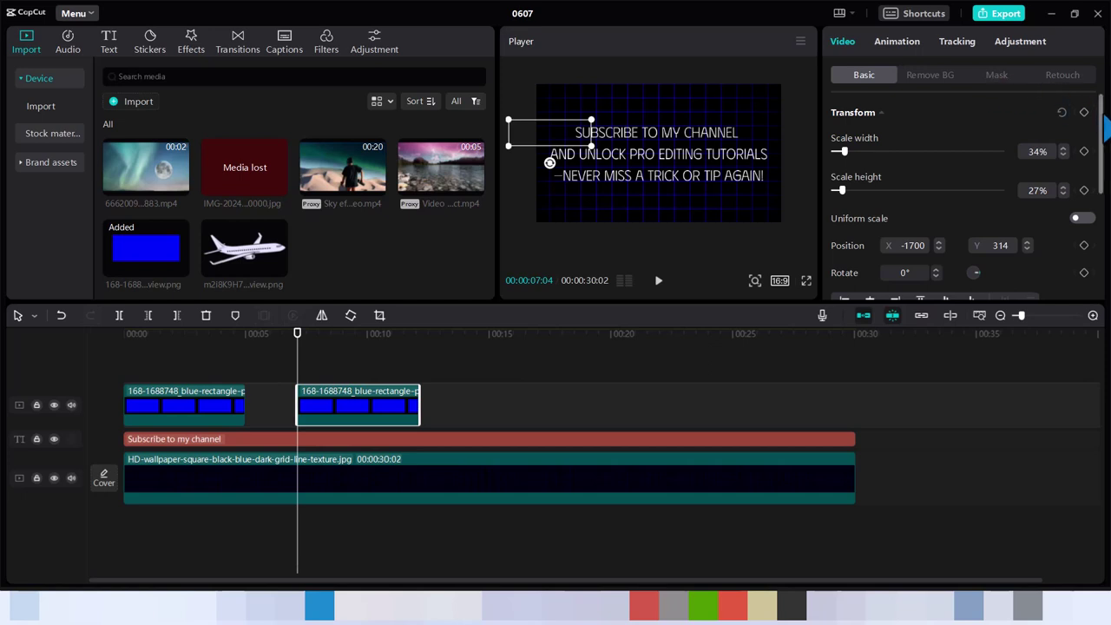
Keyframe the off-frame position, then at 7:20 place the box at the start of SUBSCRIBE
left_click(1083, 246)
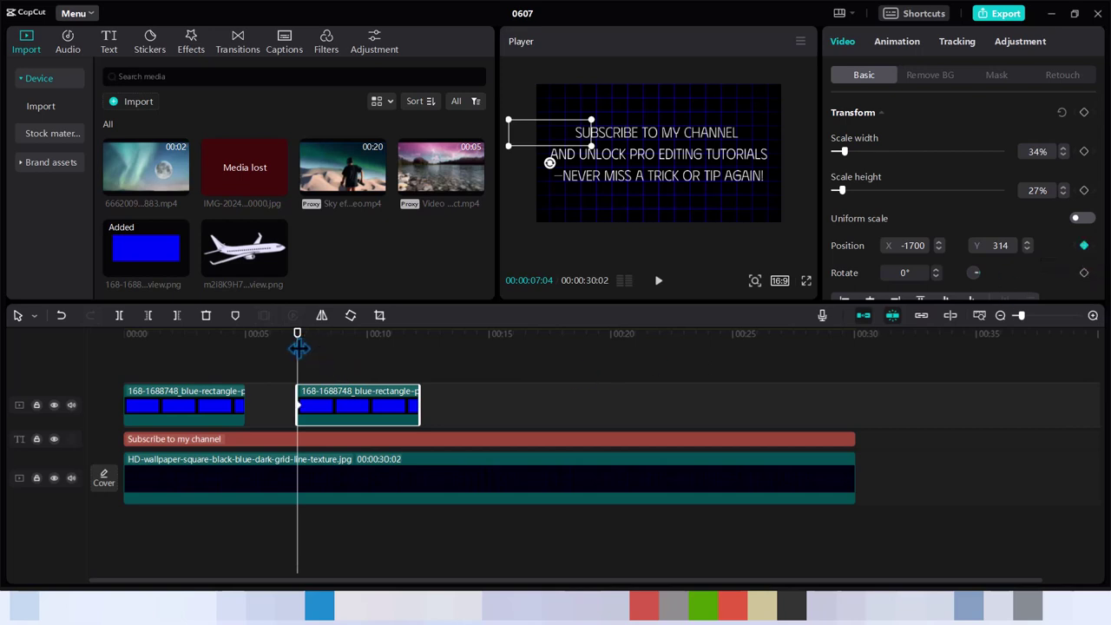
left_click_drag(298, 347, 310, 354)
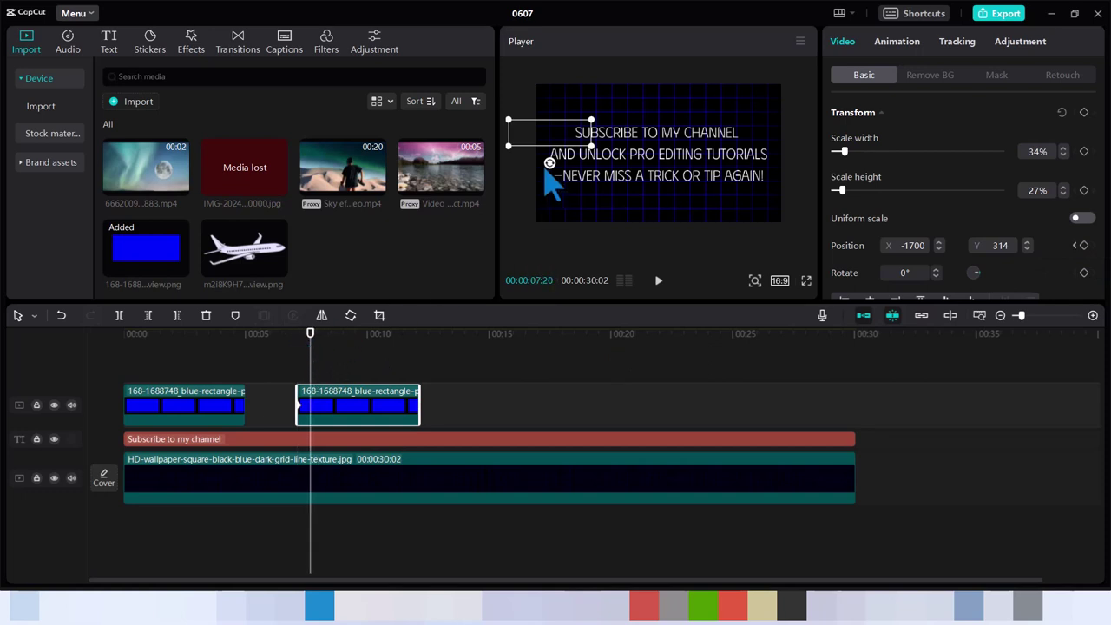
left_click_drag(519, 147, 566, 144)
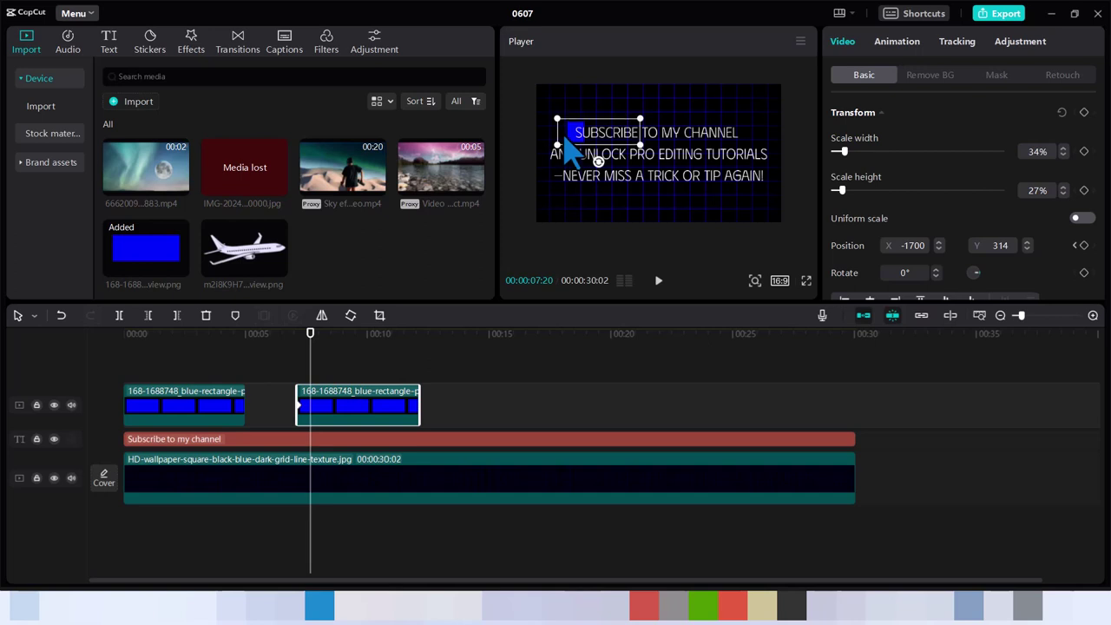
left_click_drag(566, 144, 566, 146)
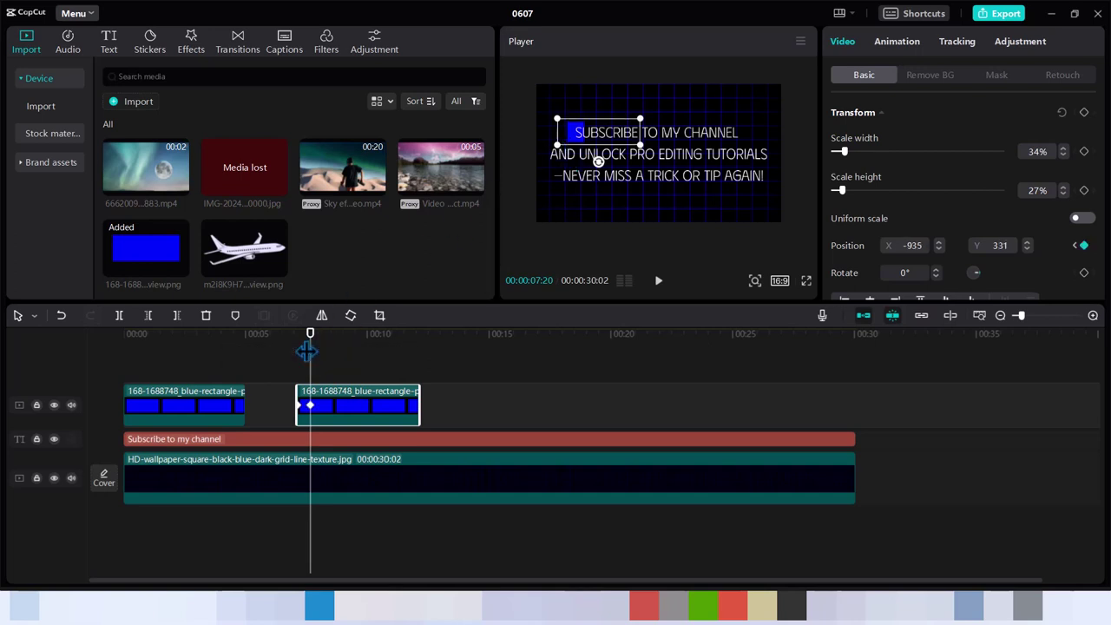
Keyframe the box past CHANNEL at 8:19 and back on SUBSCRIBE (X -935, Y 353) at 9:18
left_click_drag(310, 346, 334, 340)
left_click_drag(579, 138, 778, 155)
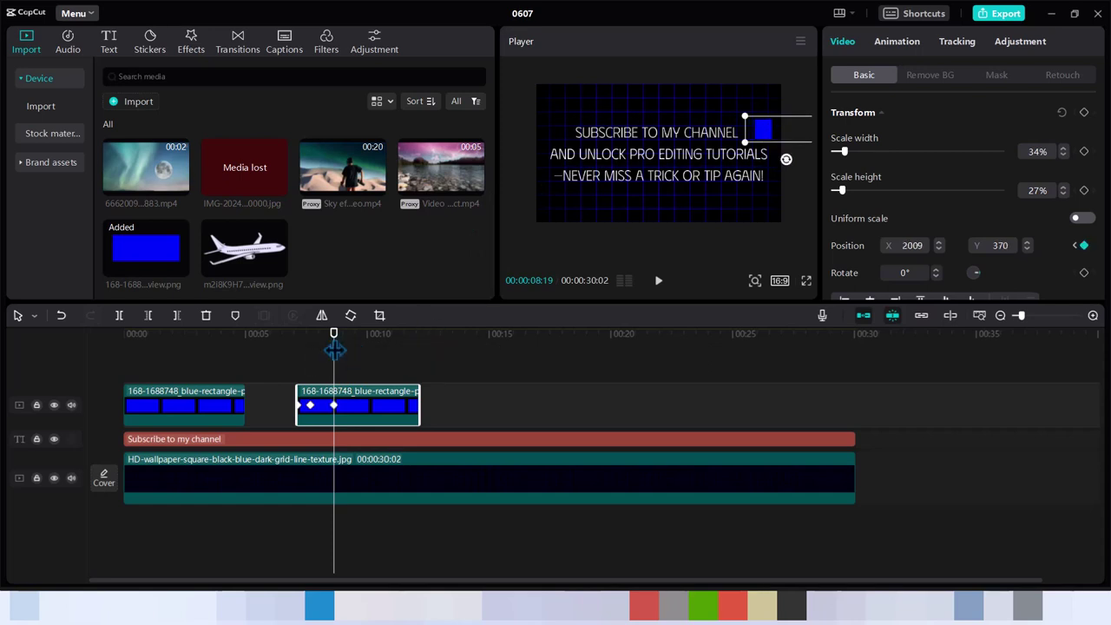
left_click_drag(334, 346, 358, 346)
left_click_drag(780, 144, 586, 146)
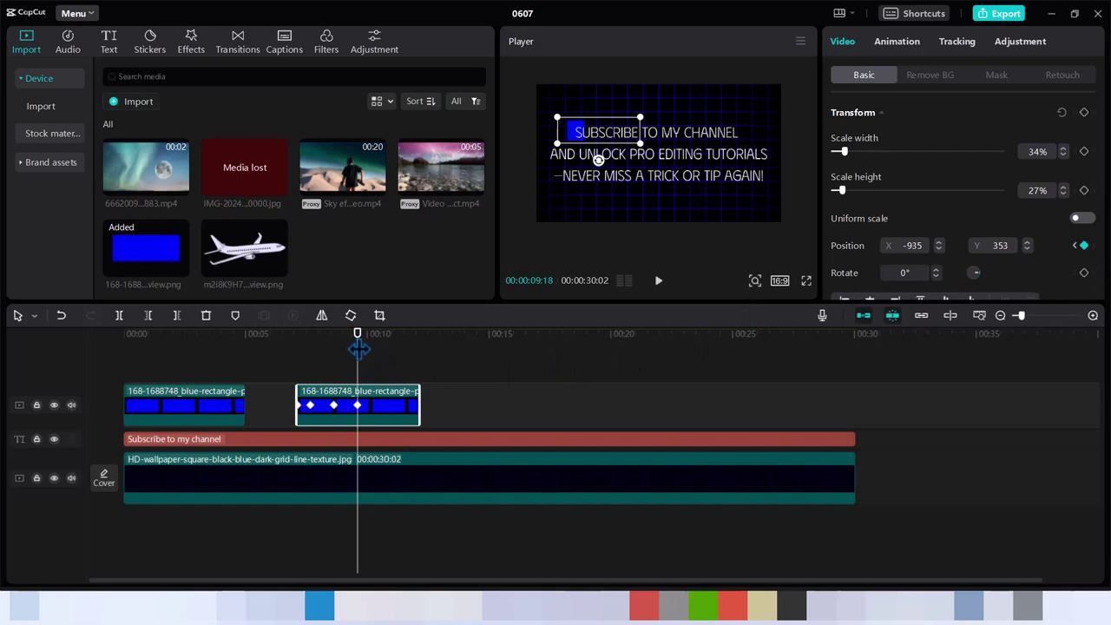
left_click_drag(360, 348, 363, 348)
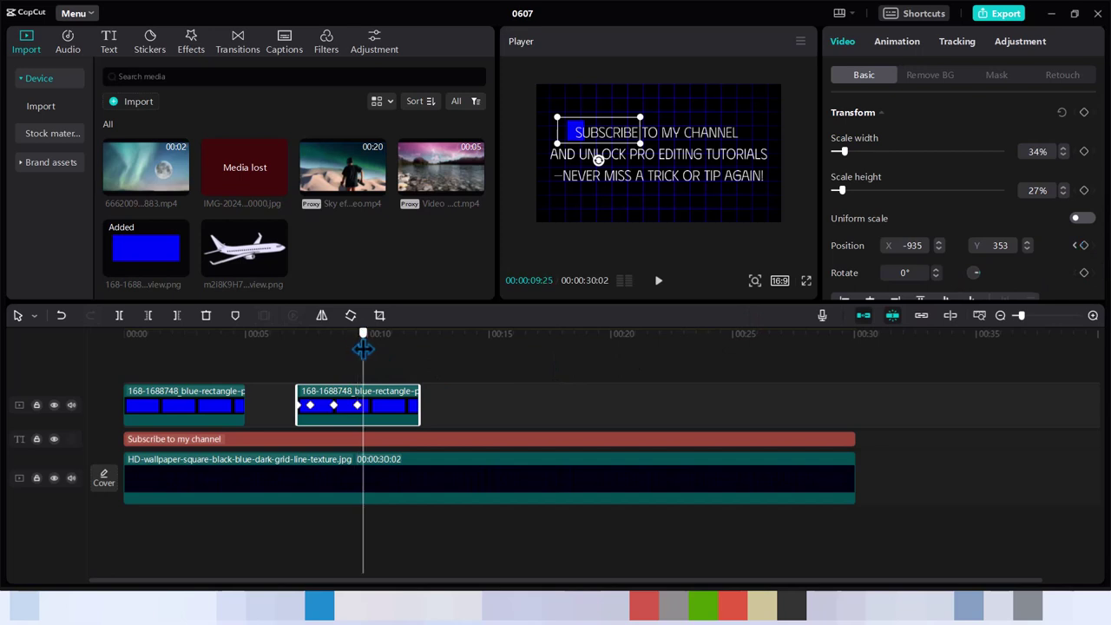
Keyframe the copy's mask at 9:25, then widen its reveal at 10:01
left_click(999, 77)
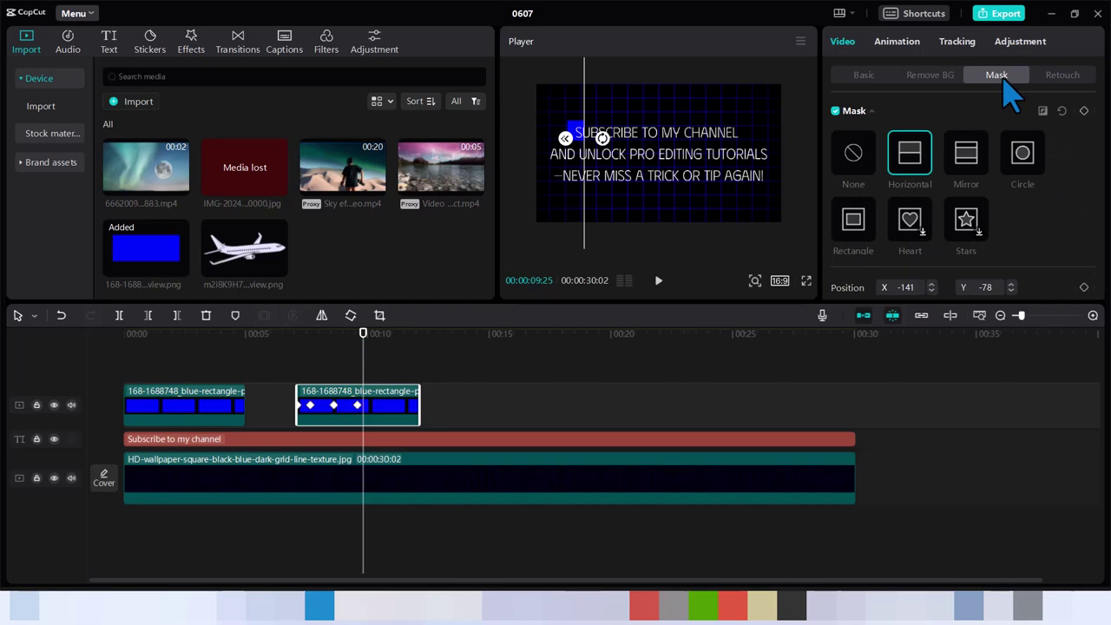
left_click(1085, 112)
left_click_drag(367, 347, 368, 347)
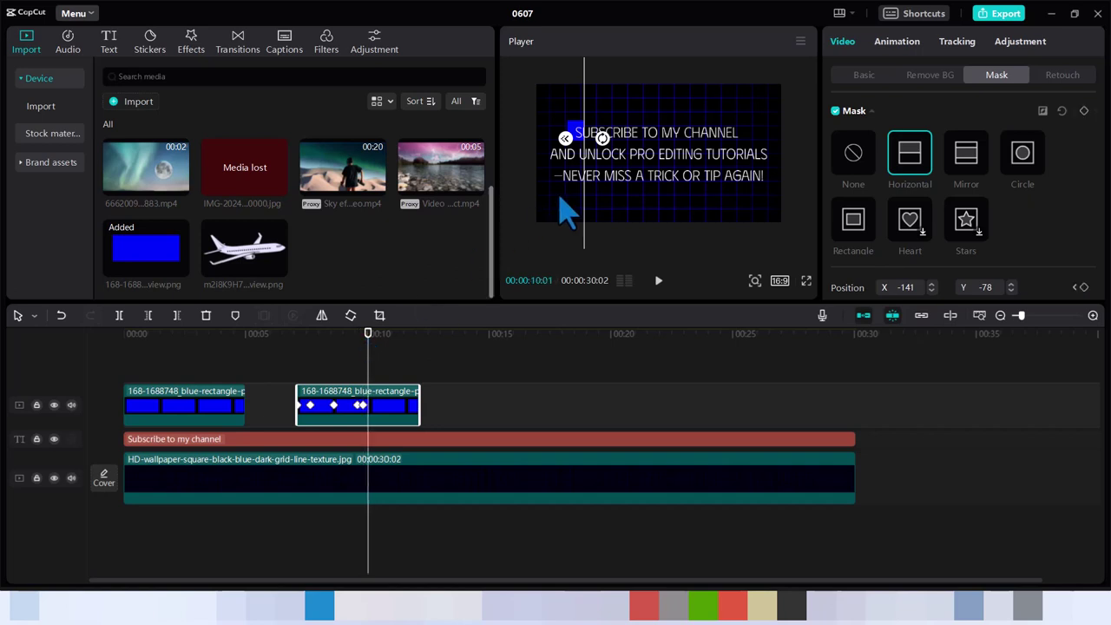
left_click_drag(586, 148, 640, 152)
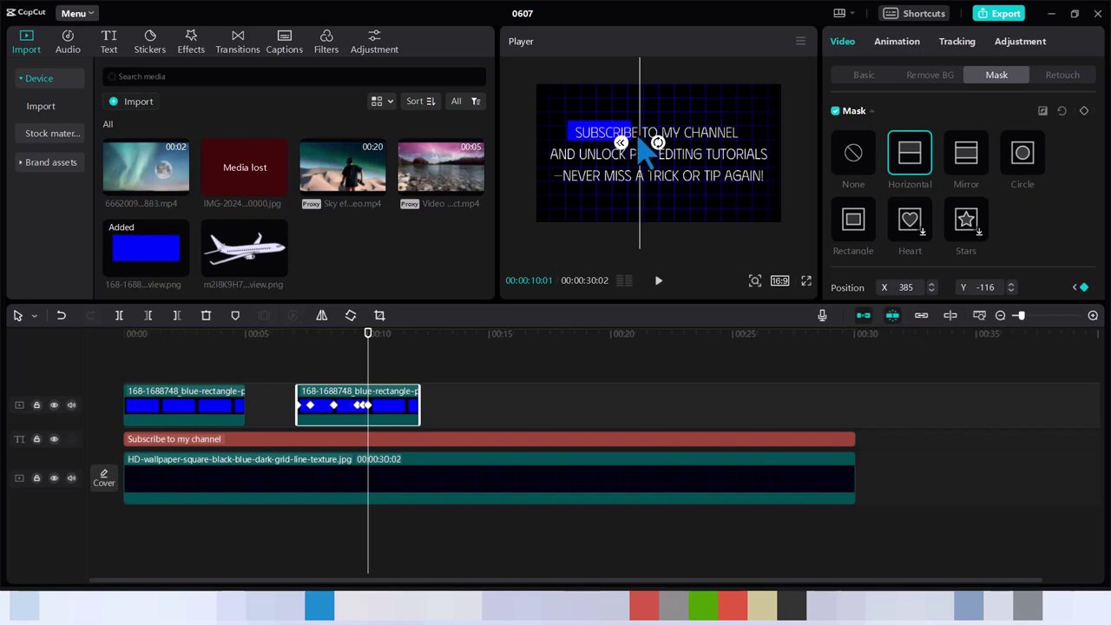
Add a Position keyframe at 10:01 moving the blue box to X -827, Y 325 over SUBSCRIBE
left_click(864, 76)
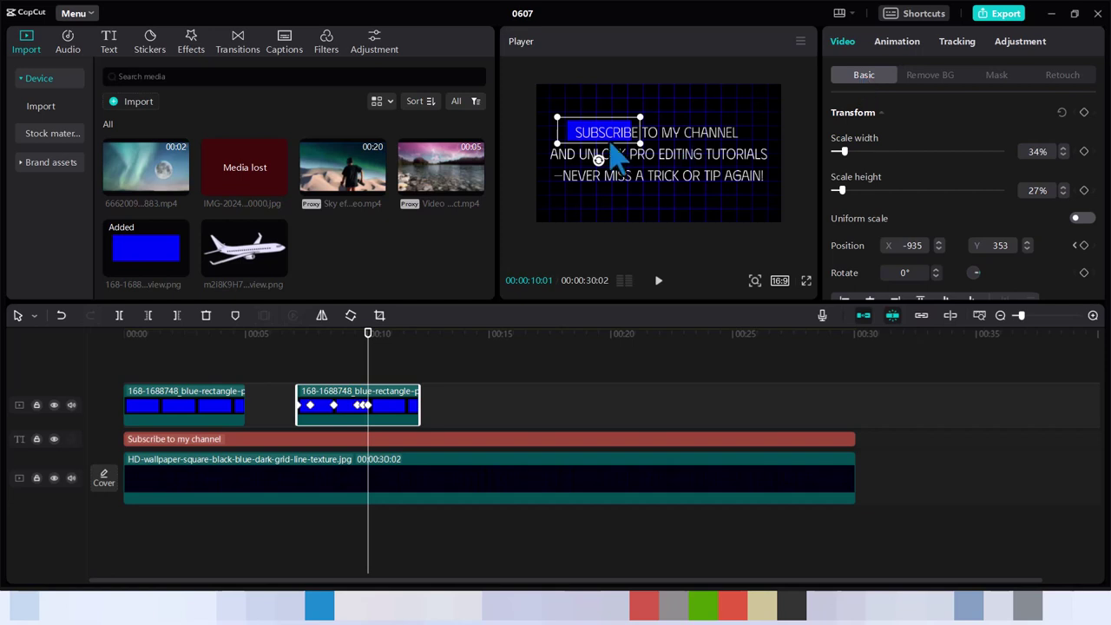
left_click_drag(613, 149, 616, 144)
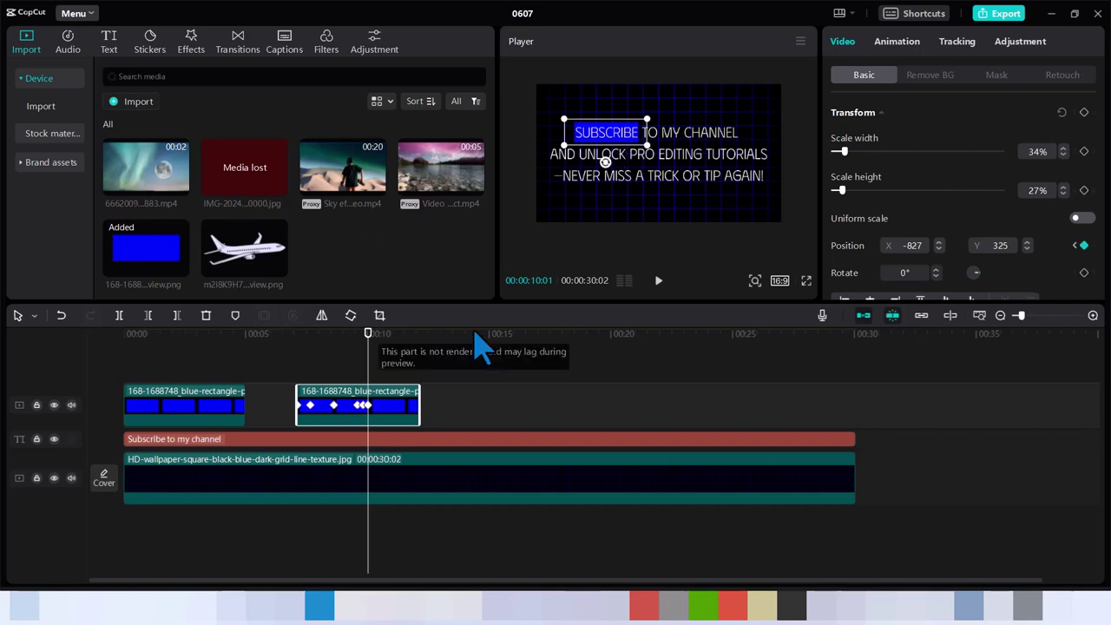
left_click_drag(369, 333, 286, 356)
Deselect the box clip and play the highlight from just before it starts
left_click(298, 370)
left_click(298, 370)
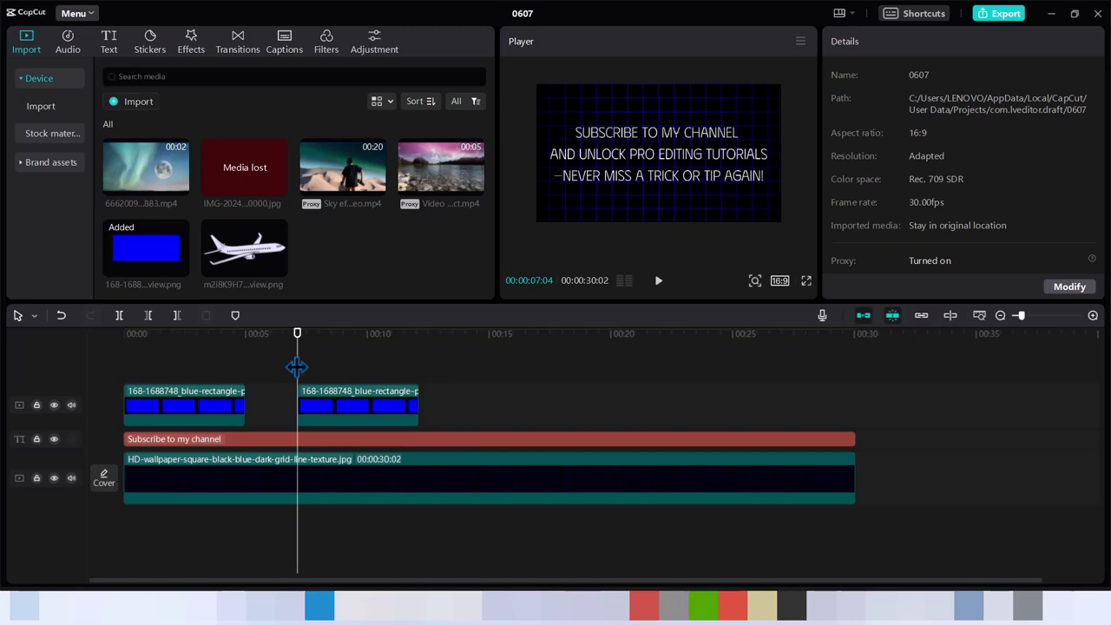
key("space")
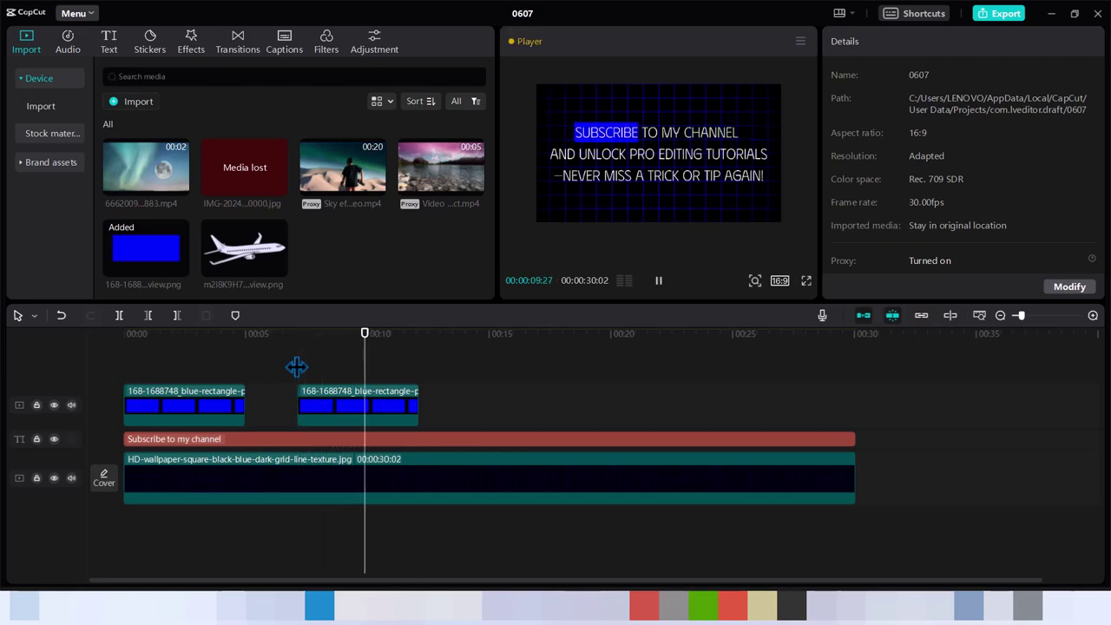
key("space")
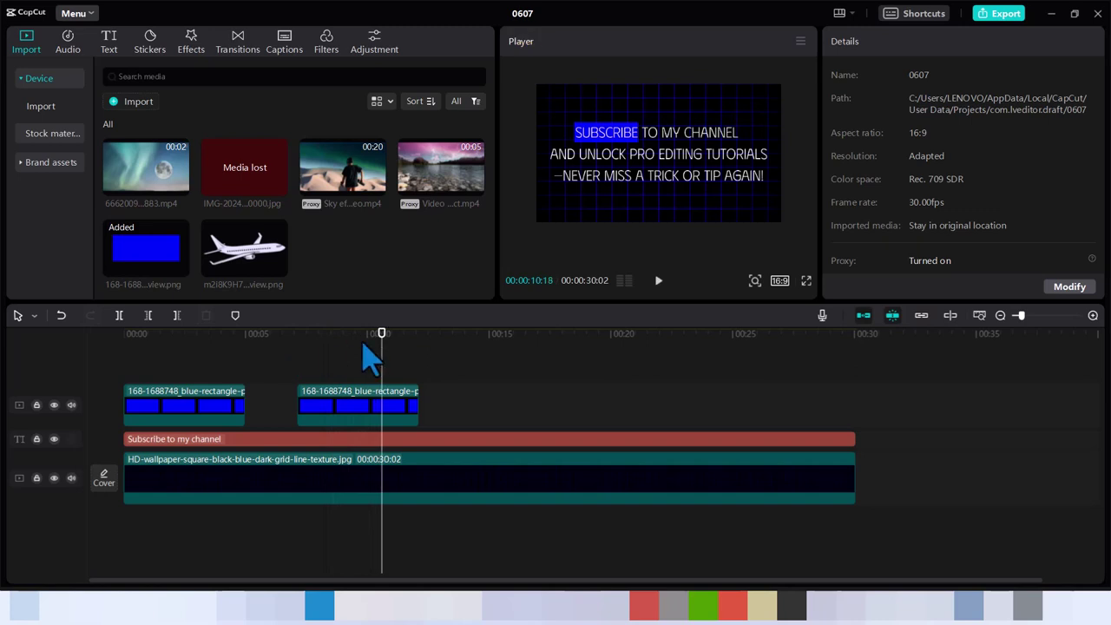
Replay from 6:28 to check the highlight sweep, then scrub to 13:24
left_click_drag(380, 334, 323, 335)
left_click(293, 347)
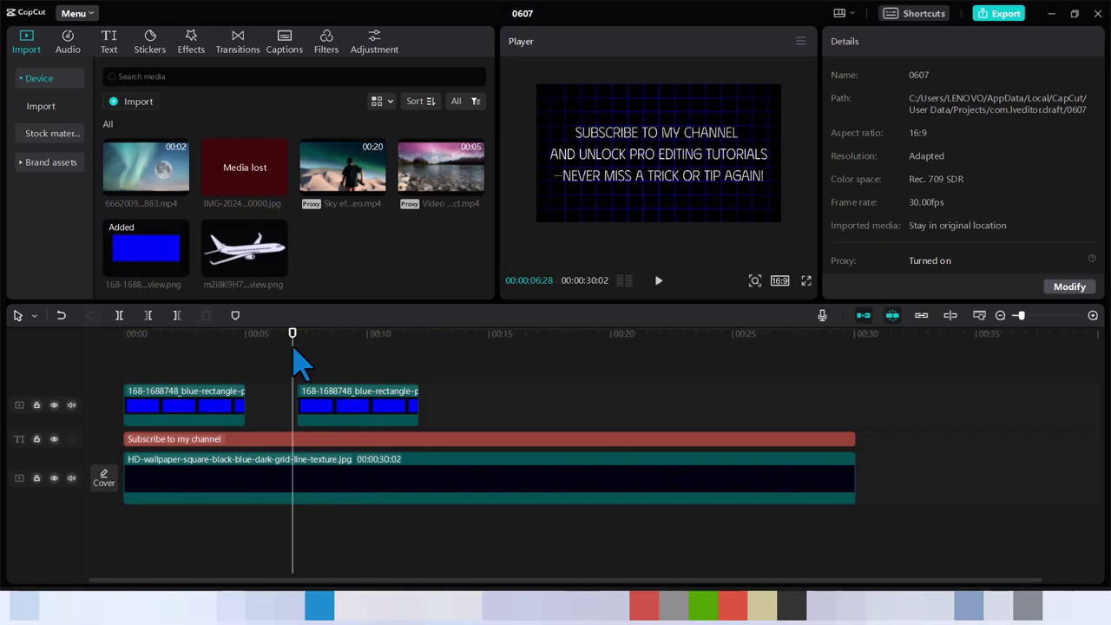
key("space")
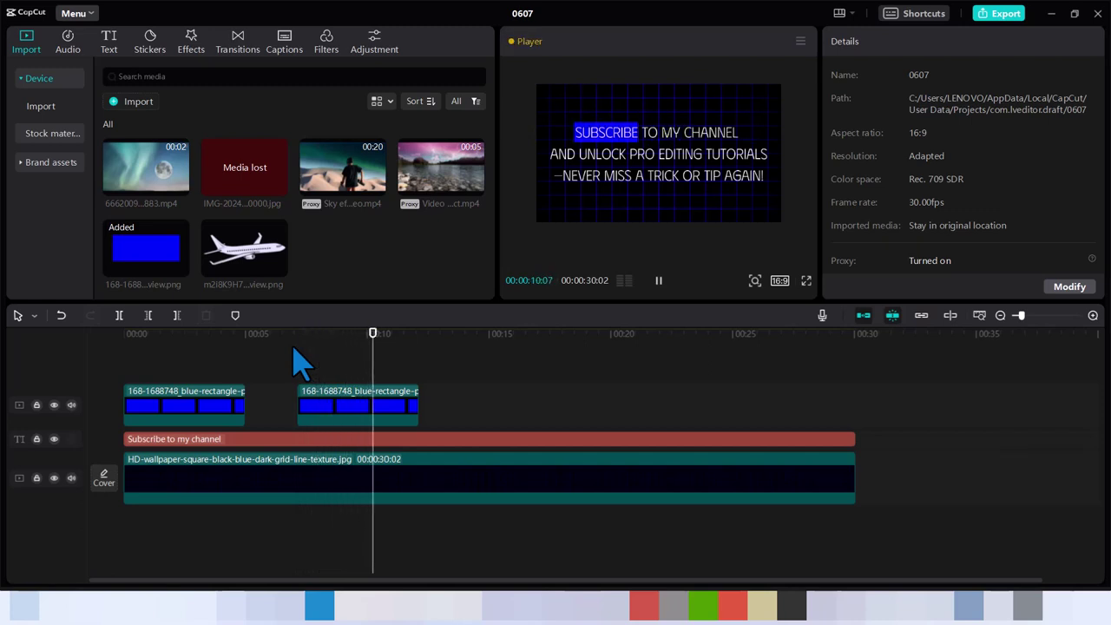
key("space")
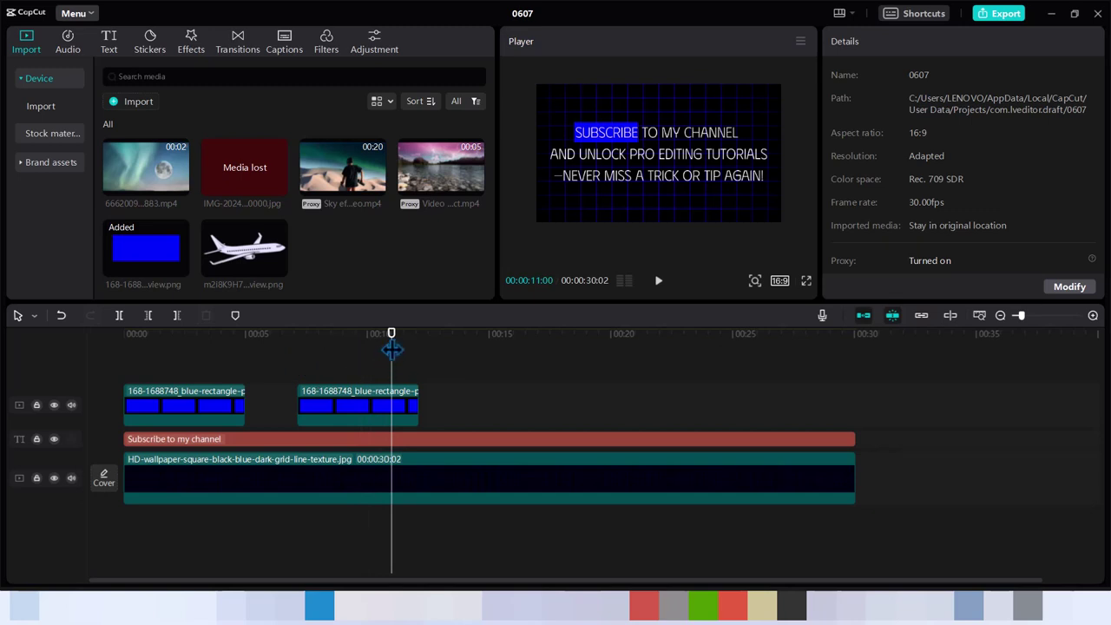
left_click_drag(392, 348, 452, 351)
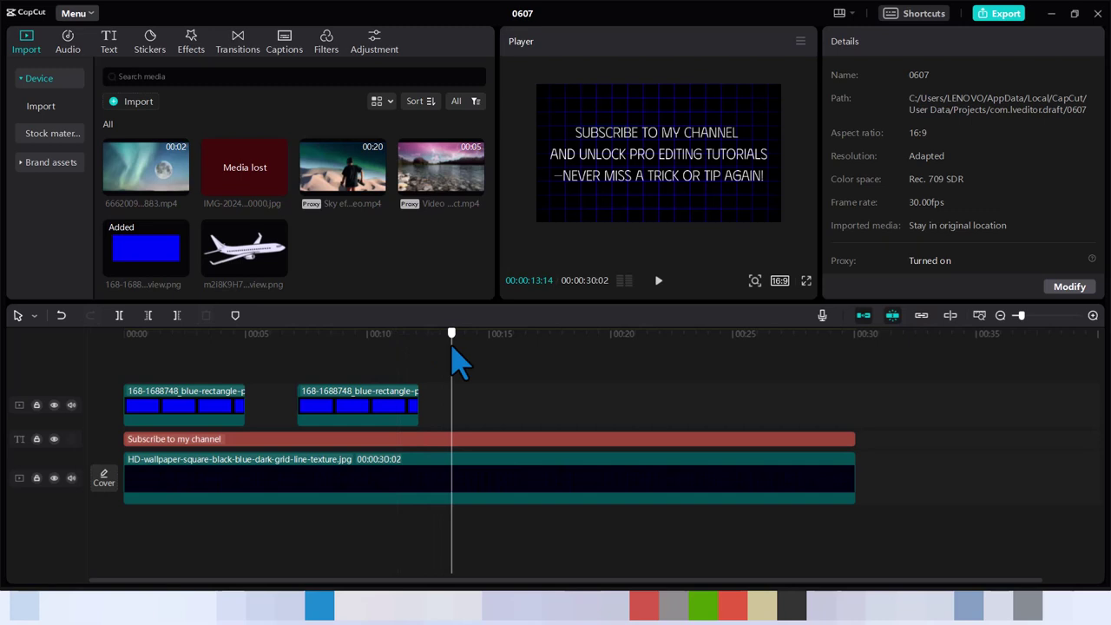
left_click_drag(451, 349, 460, 350)
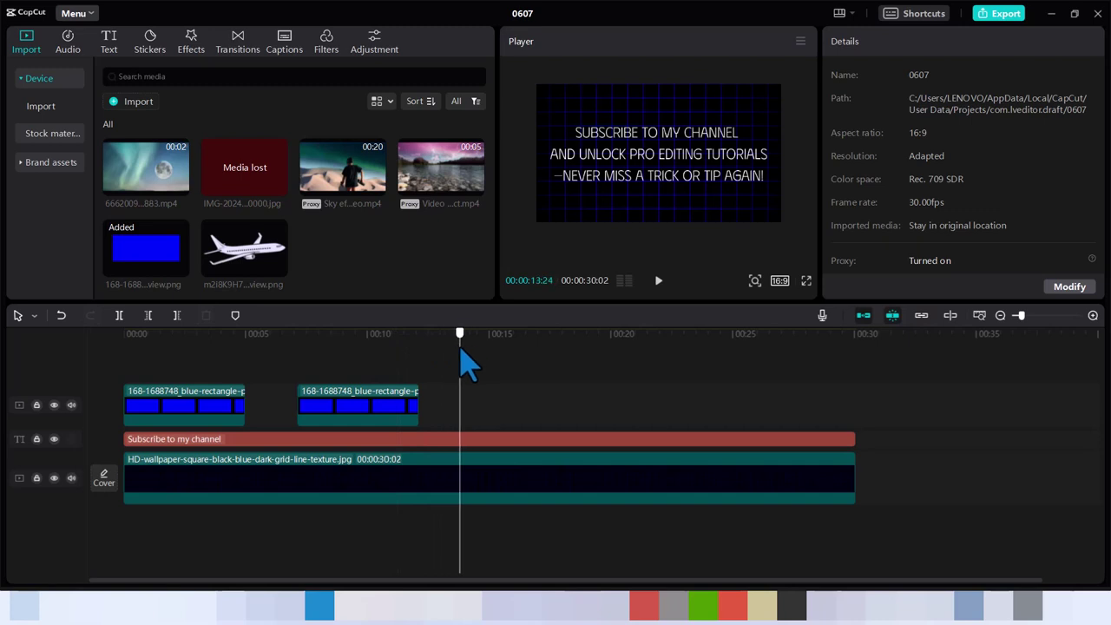
Place the airplane image on the overlay track, shrunk to about 43% at lower left
mouse_move(276, 288)
left_click(279, 269)
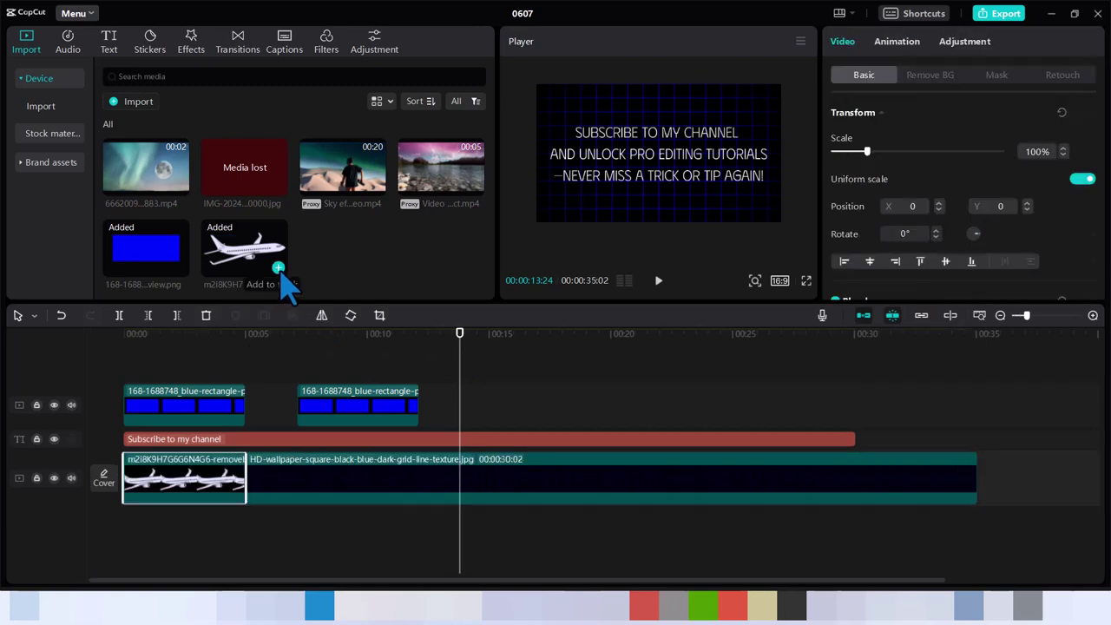
left_click_drag(198, 505, 528, 428)
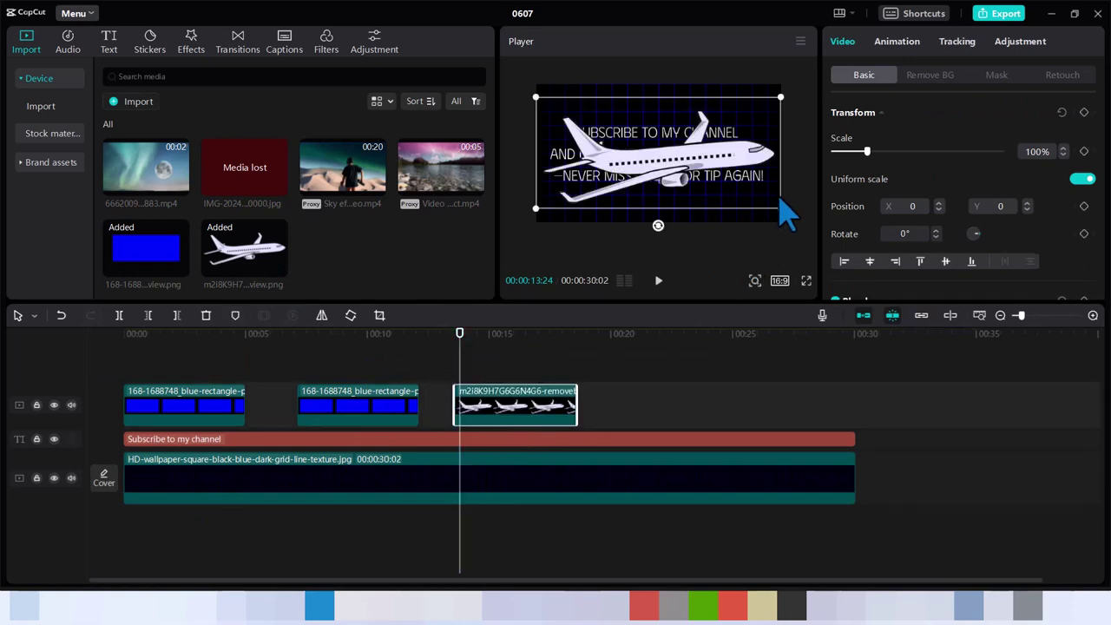
left_click_drag(781, 208, 711, 176)
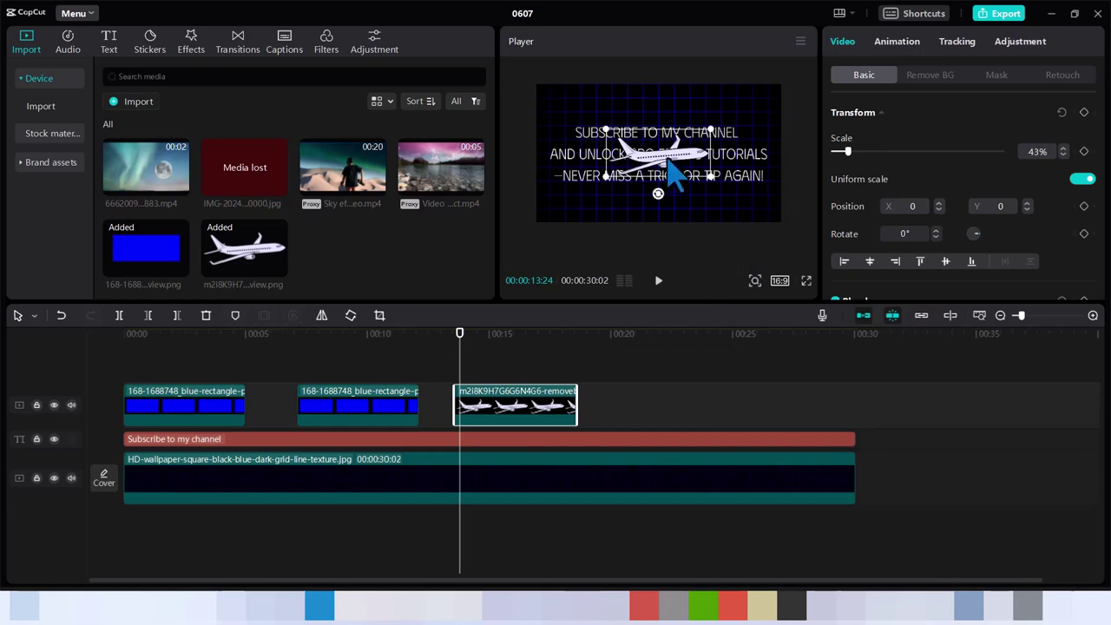
left_click_drag(673, 173, 607, 183)
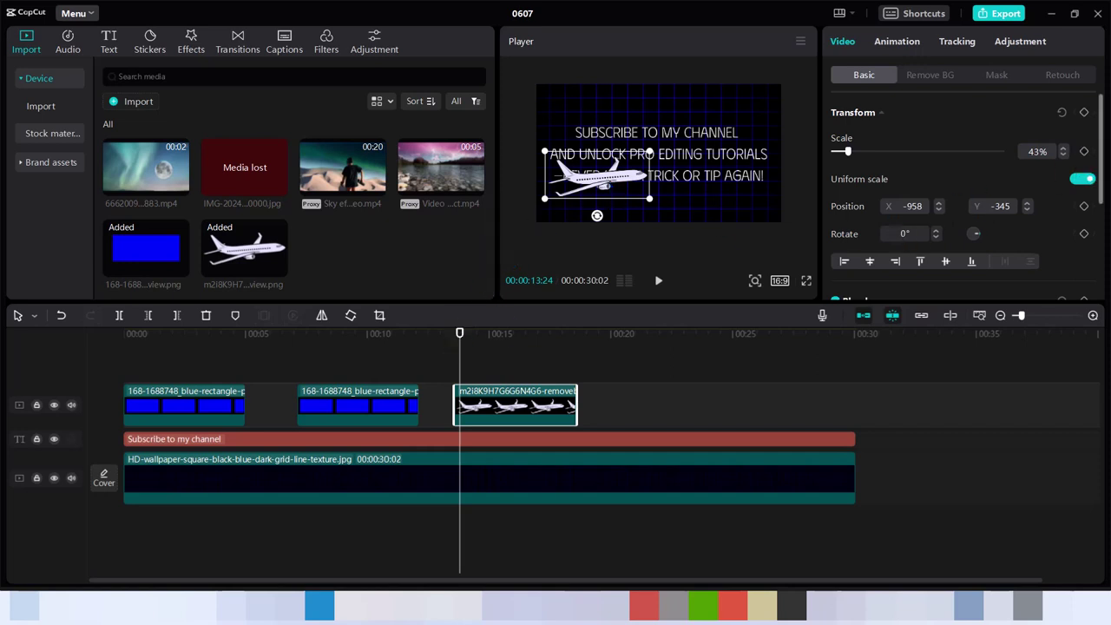
left_click_drag(1101, 129, 1100, 178)
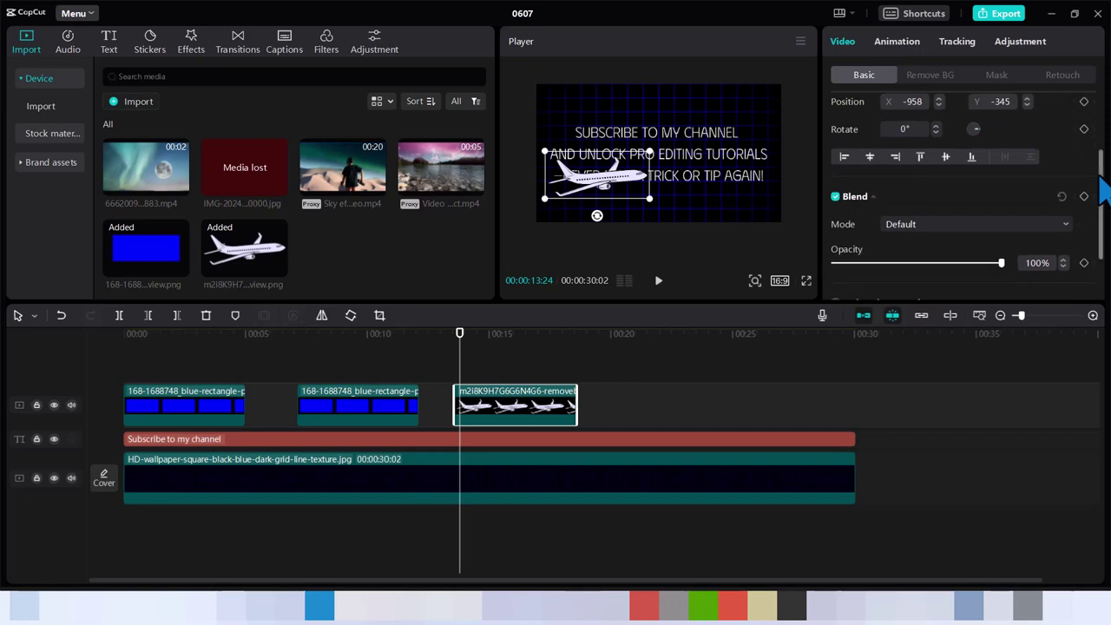
Try Brighten, Screen, Darken, Overlay, Hard light, Soft light and Color burn blends on the plane
left_click(1033, 224)
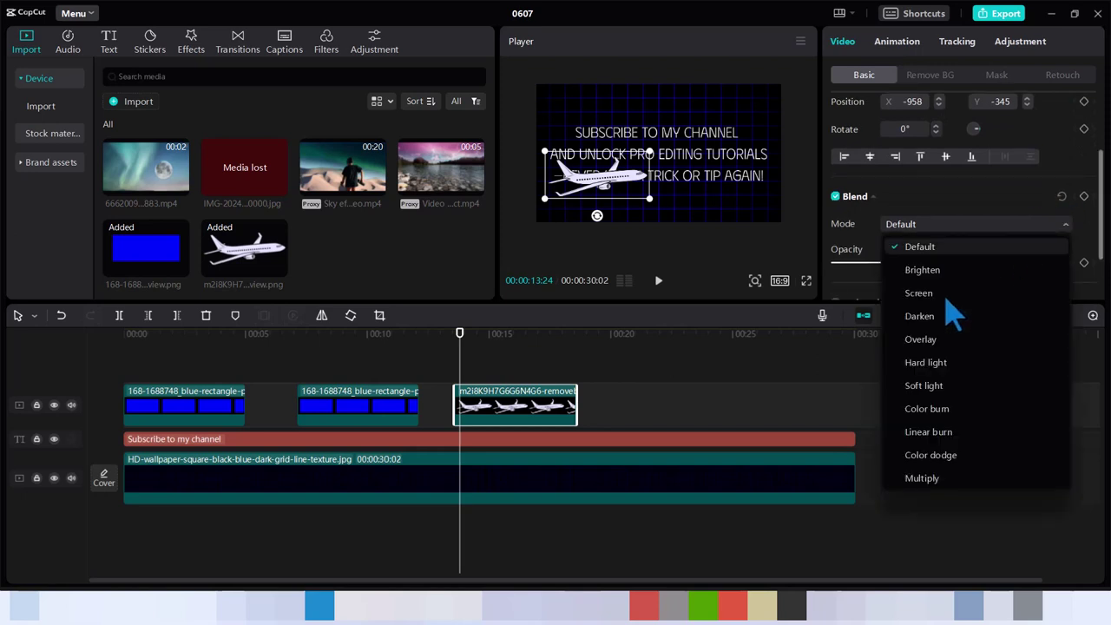
left_click(927, 271)
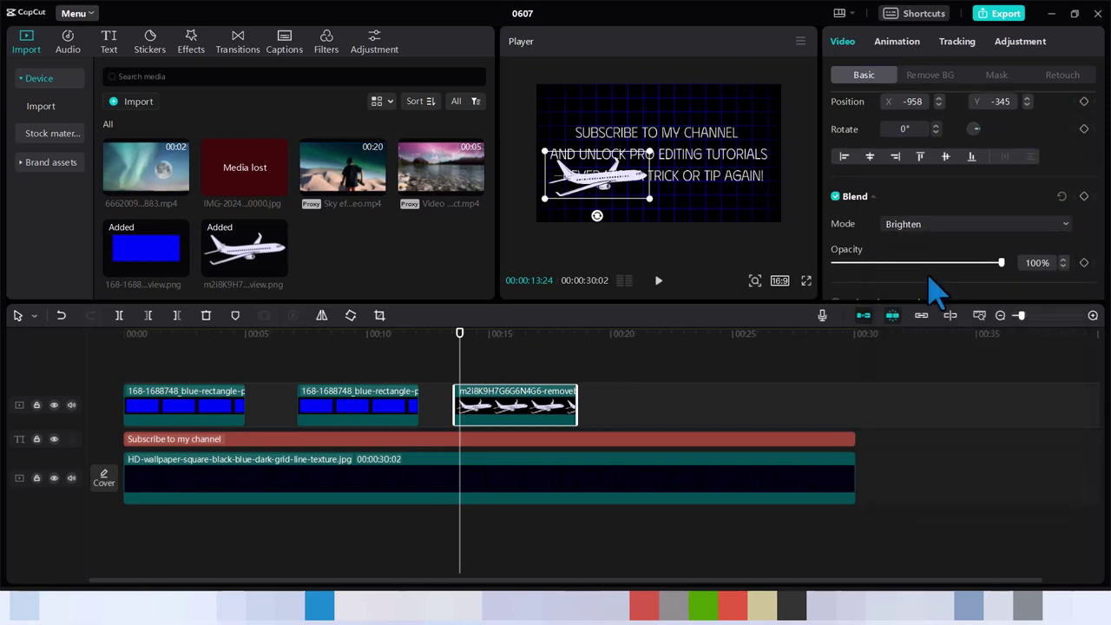
left_click(910, 231)
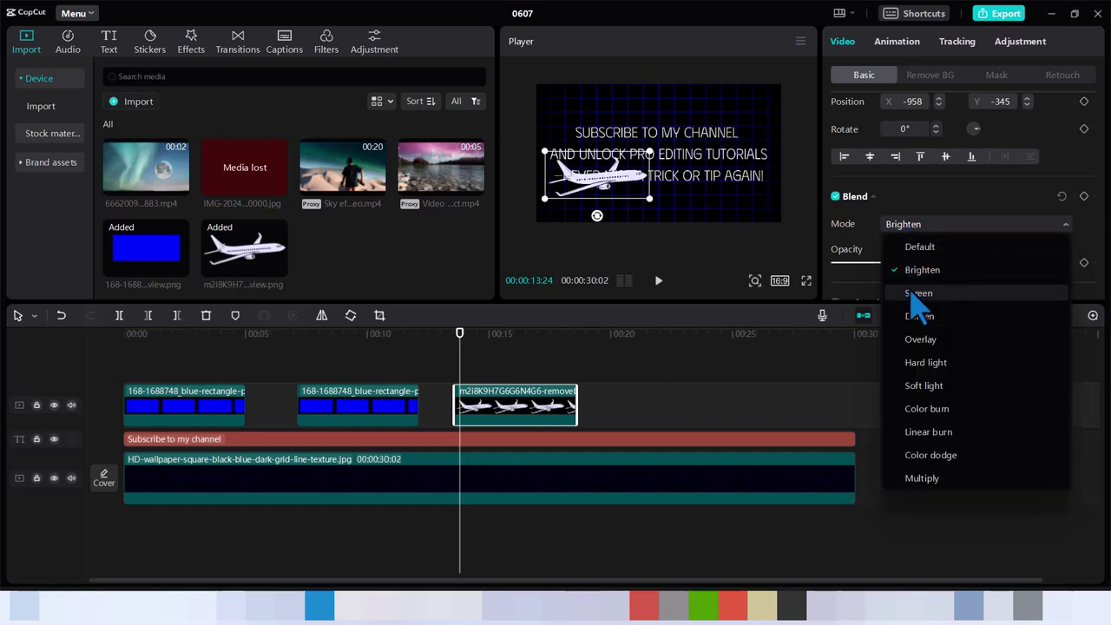
left_click(919, 295)
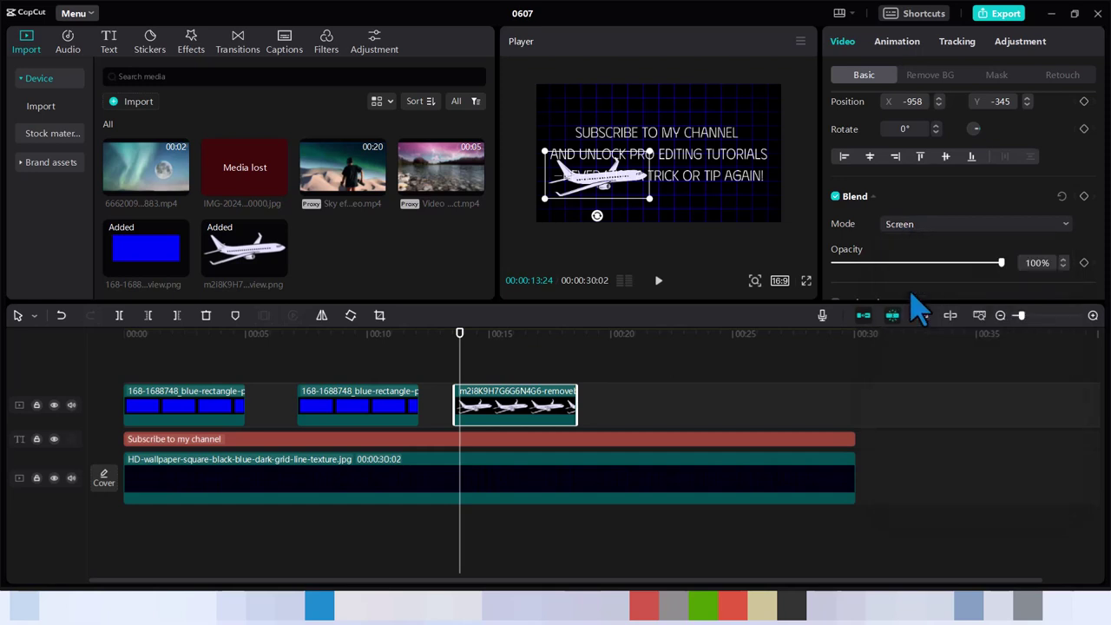
left_click(916, 243)
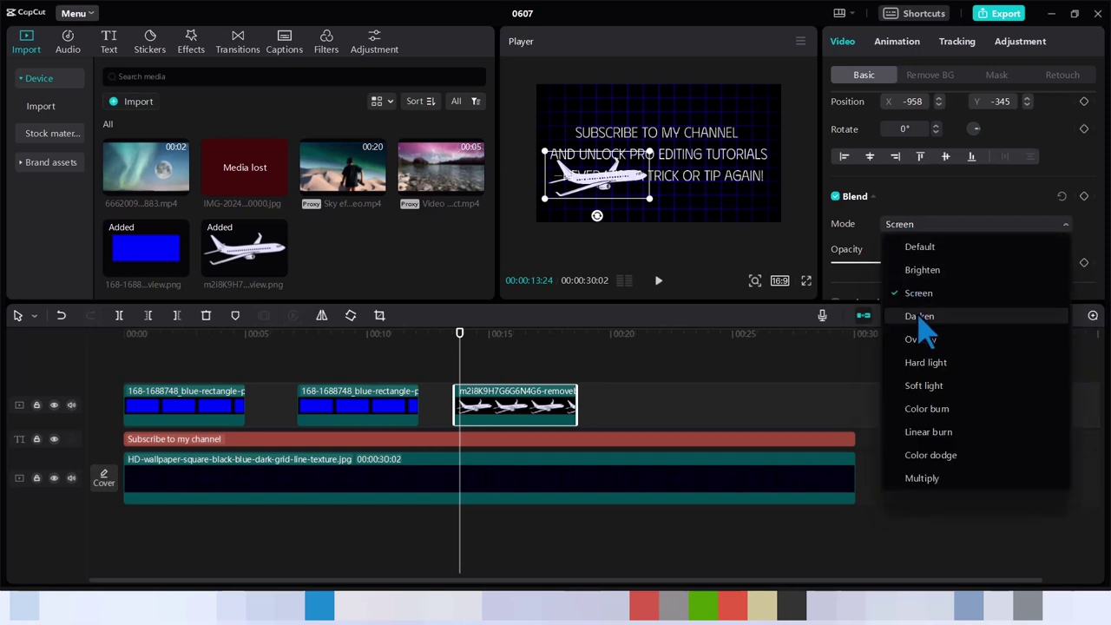
left_click(920, 318)
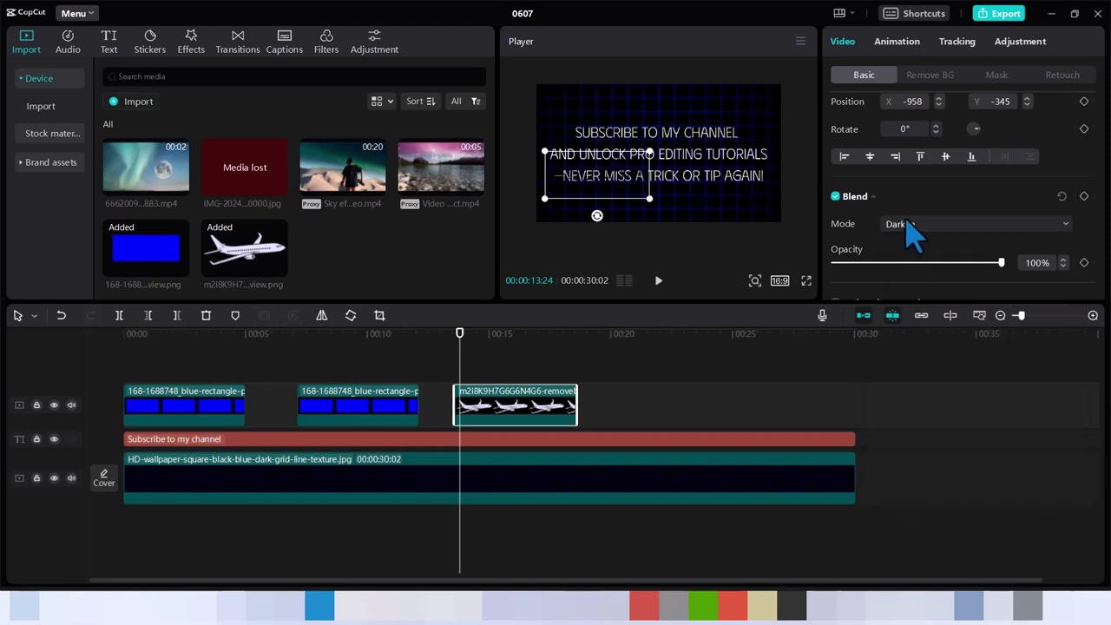
left_click(907, 223)
left_click(917, 341)
left_click(907, 228)
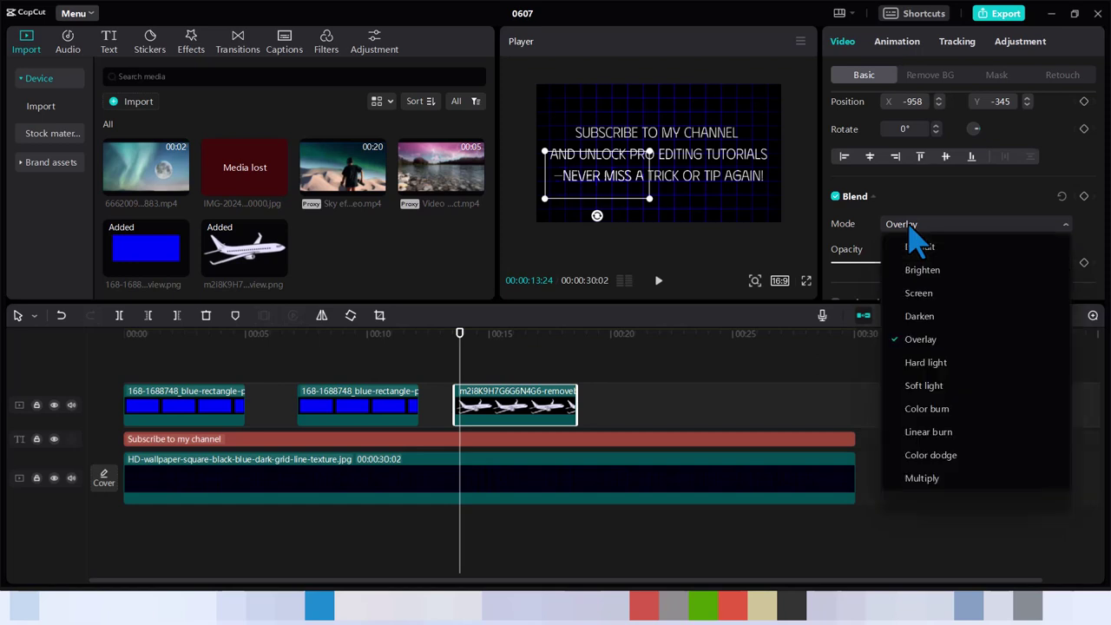
left_click(917, 365)
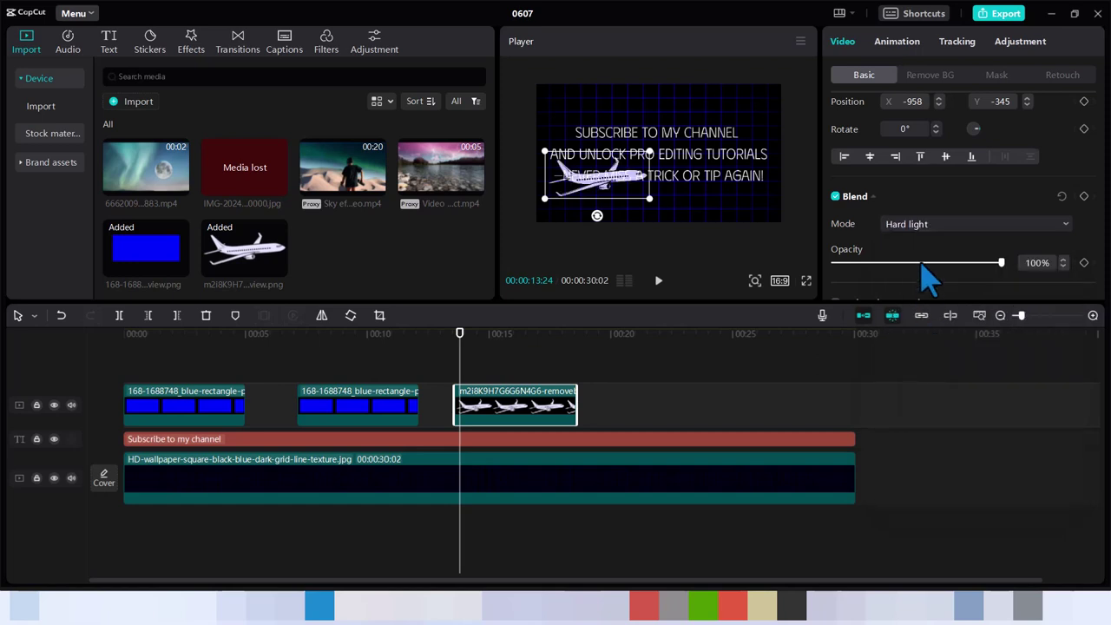
left_click(918, 229)
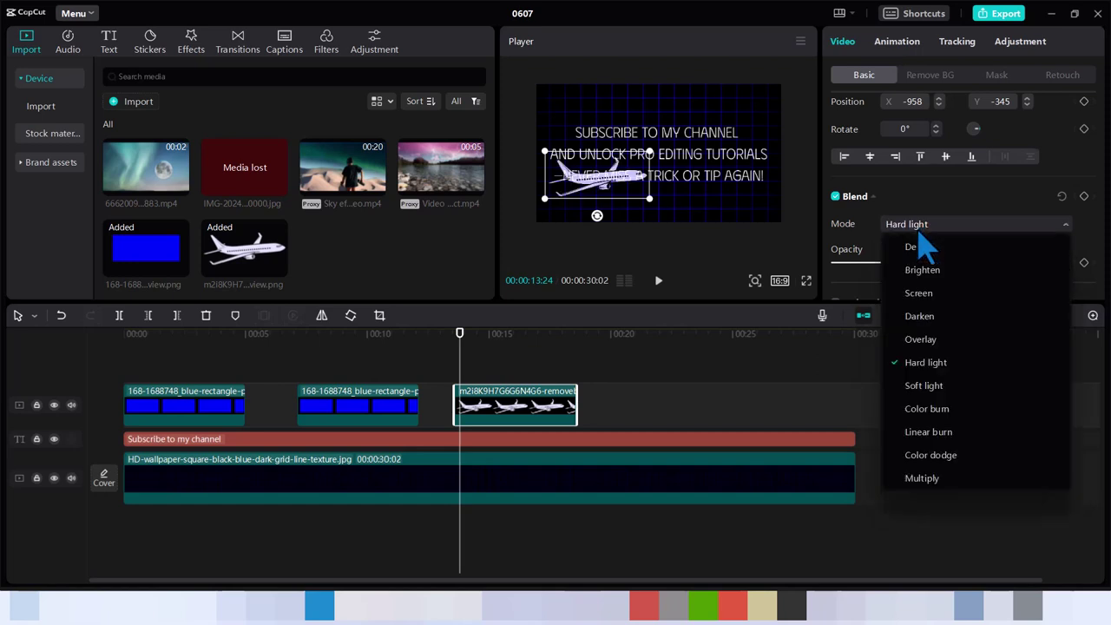
left_click(924, 385)
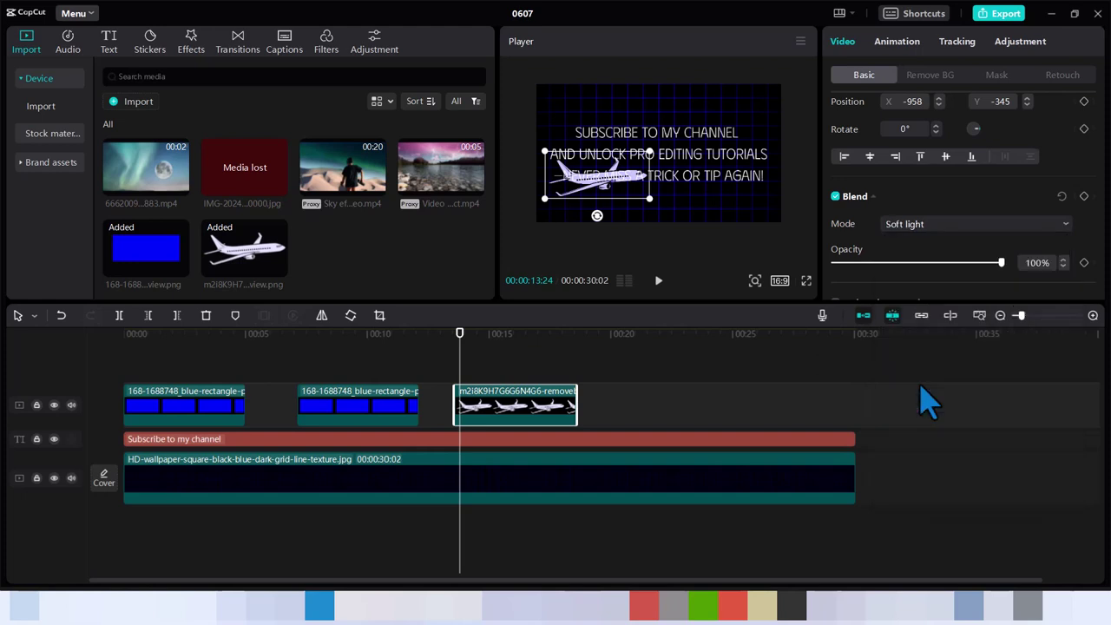
left_click(919, 238)
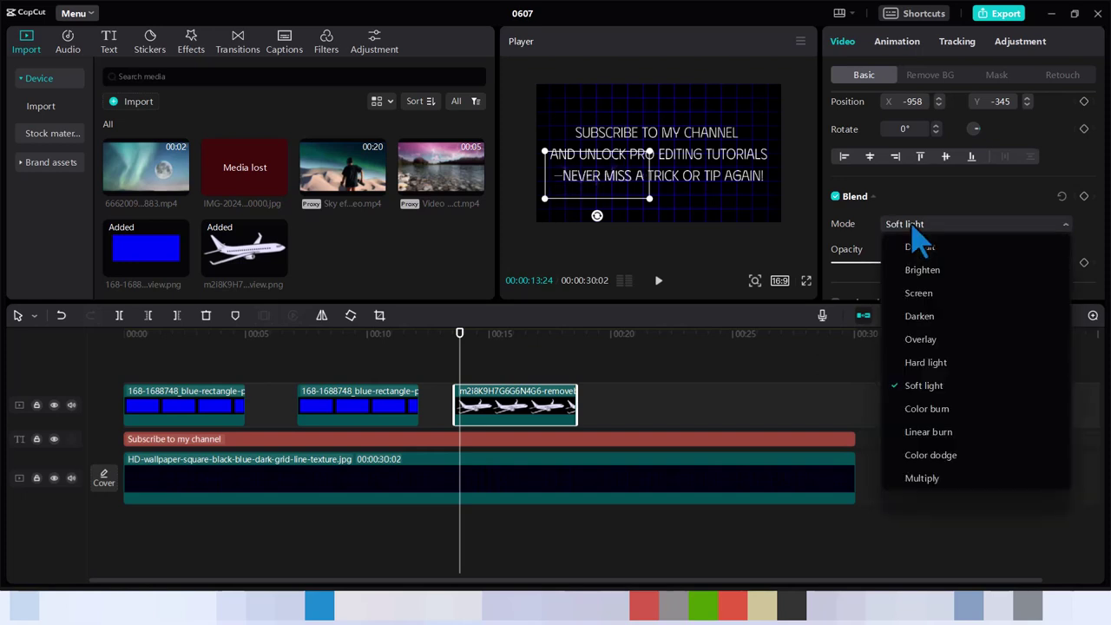
left_click(920, 415)
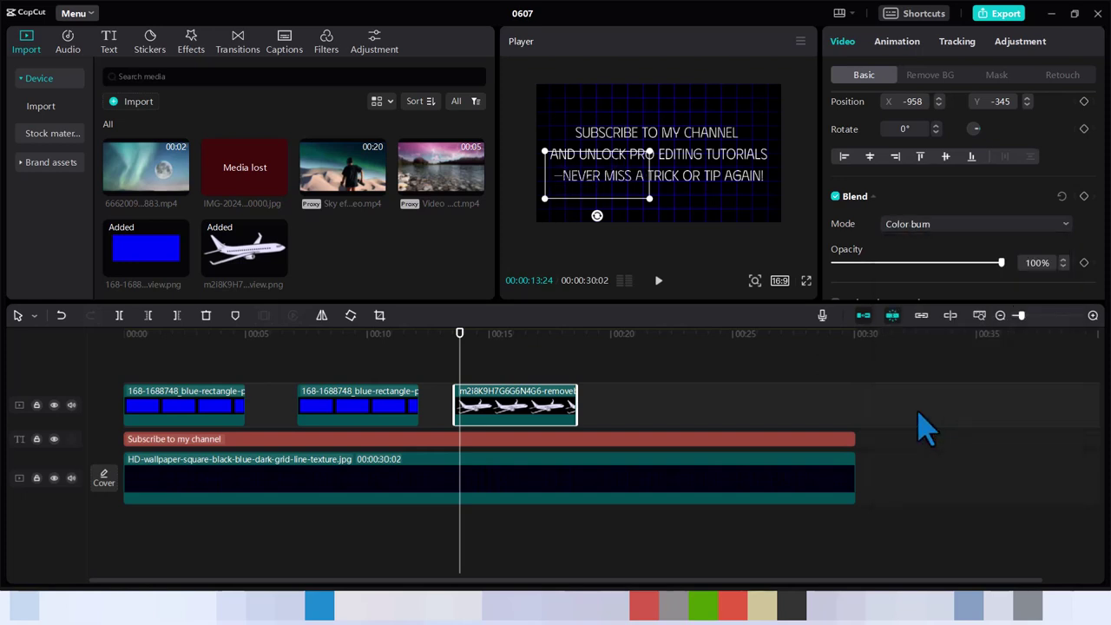
Try Linear burn, Color dodge and Multiply, then return the plane to Default blend
left_click(912, 229)
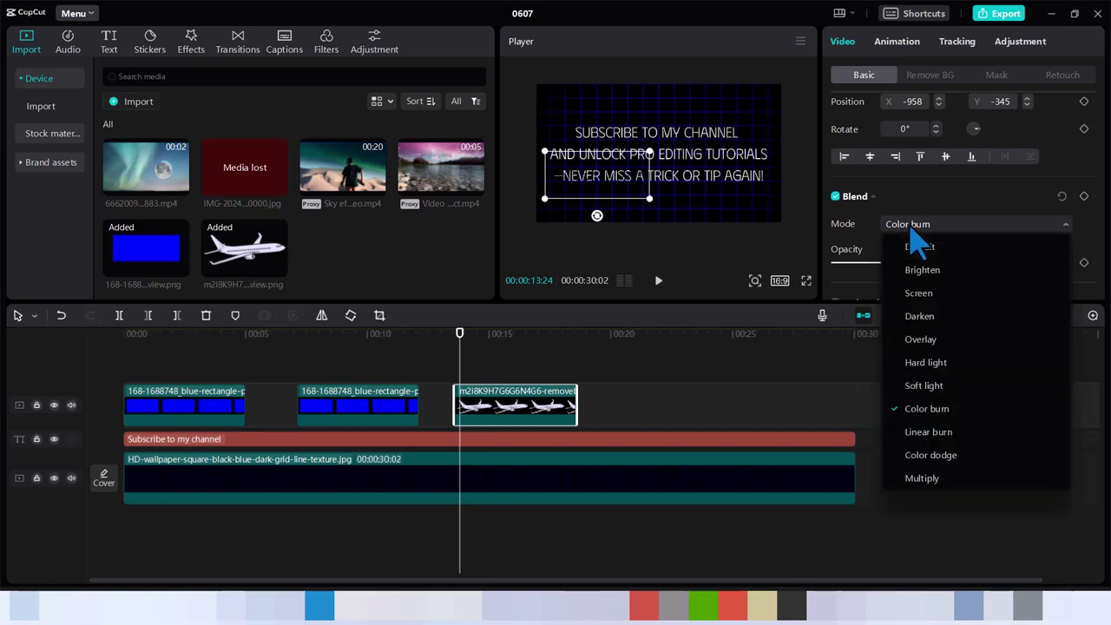
left_click(920, 432)
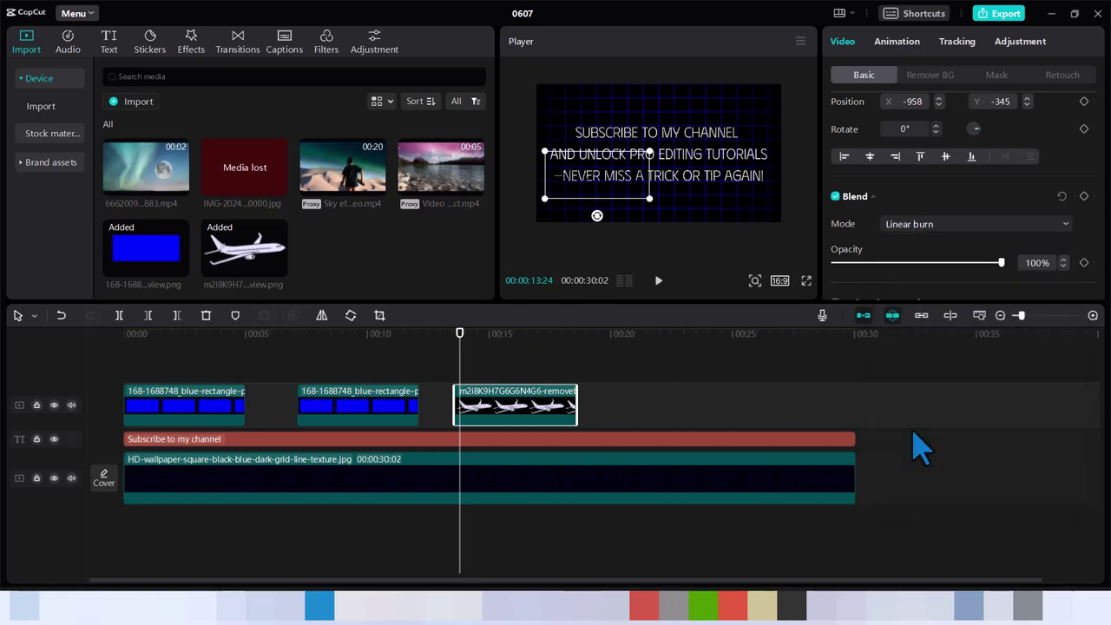
left_click(910, 227)
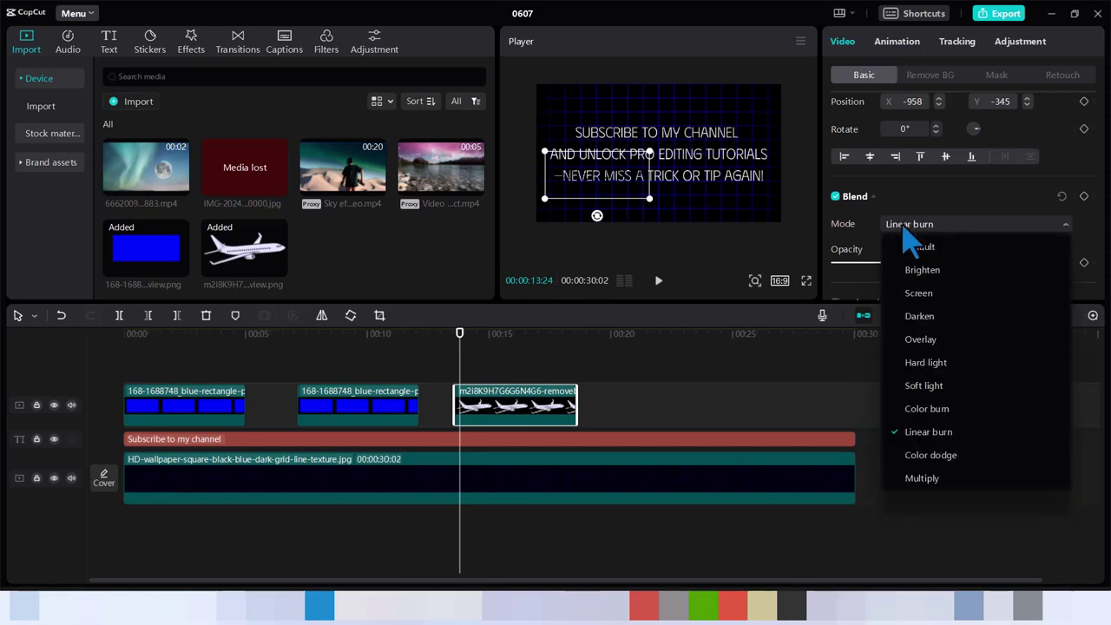
left_click(914, 463)
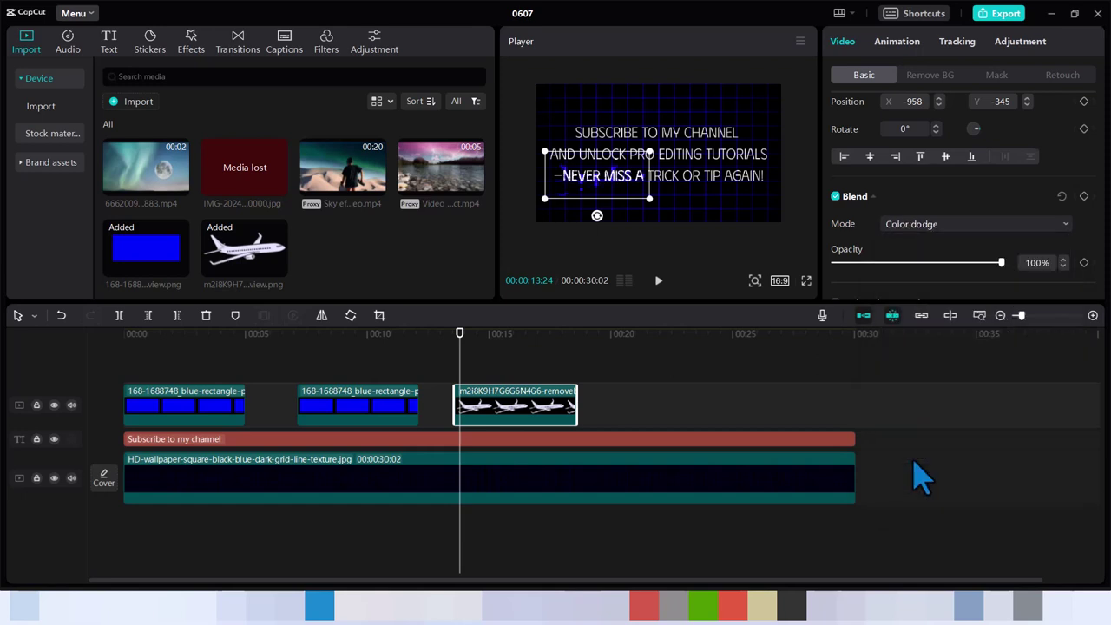
left_click(916, 230)
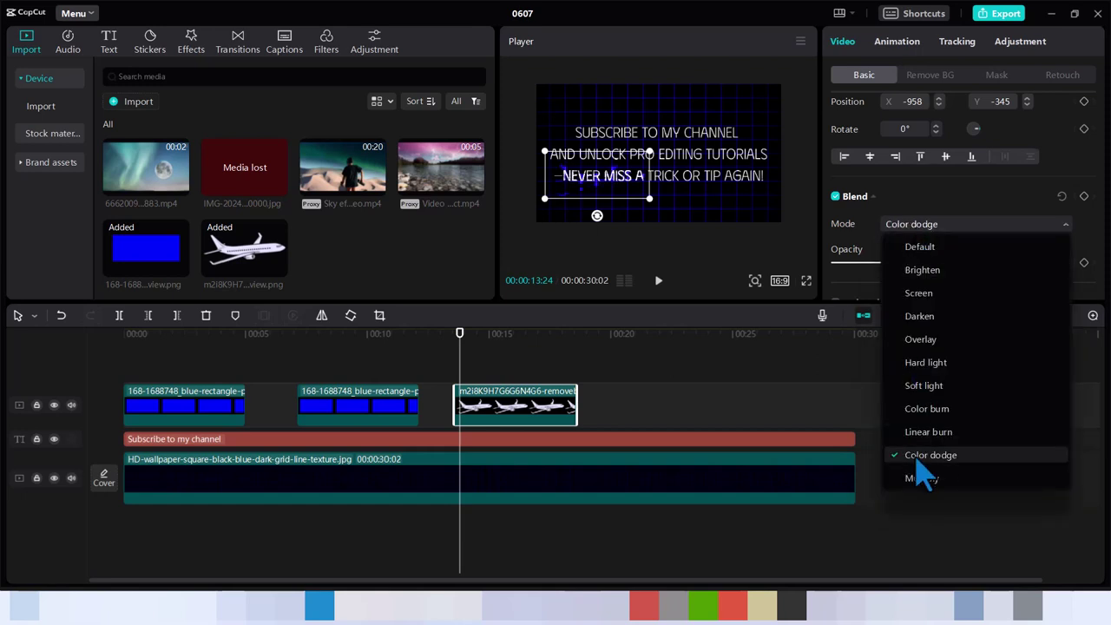
left_click(922, 478)
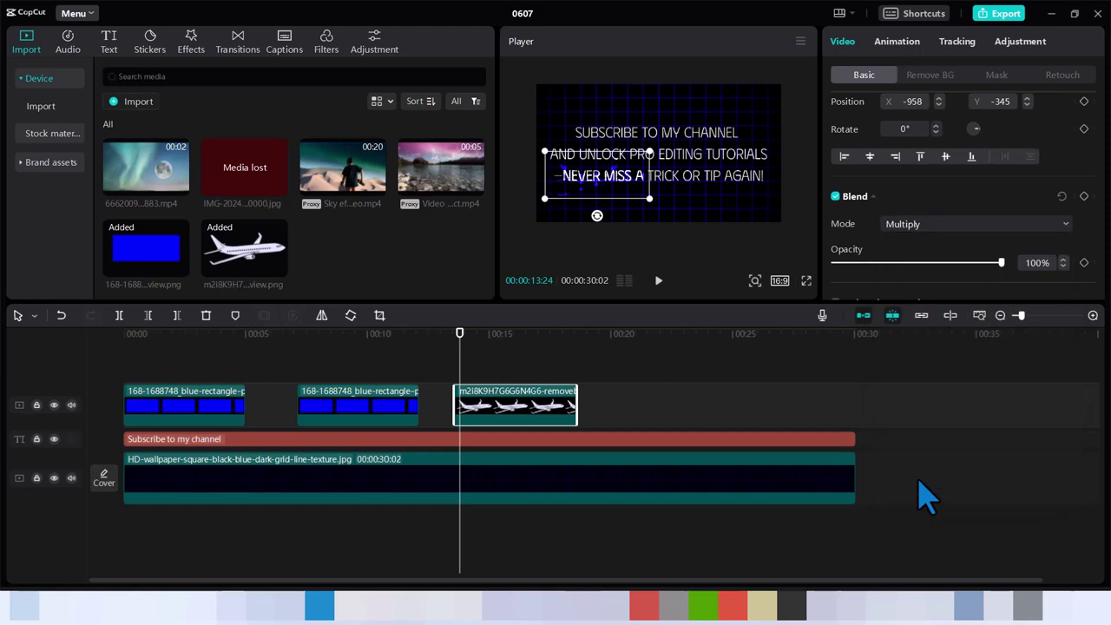
left_click(922, 229)
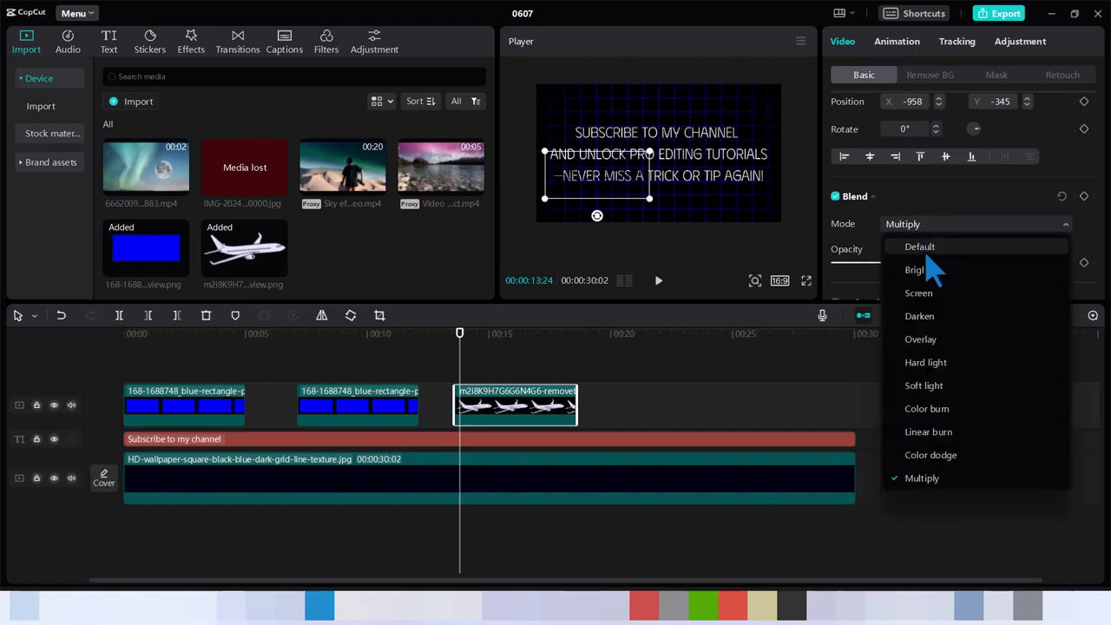
left_click(925, 254)
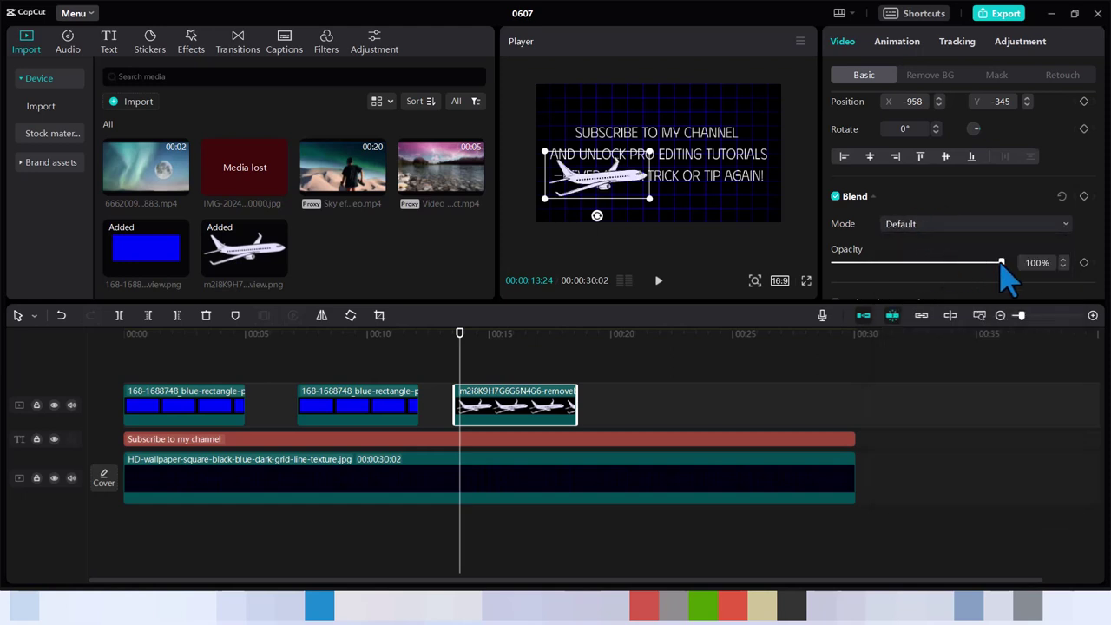
Set the plane to 33% opacity, shrink it slightly and tilt it to -18°
left_click_drag(1002, 263, 886, 264)
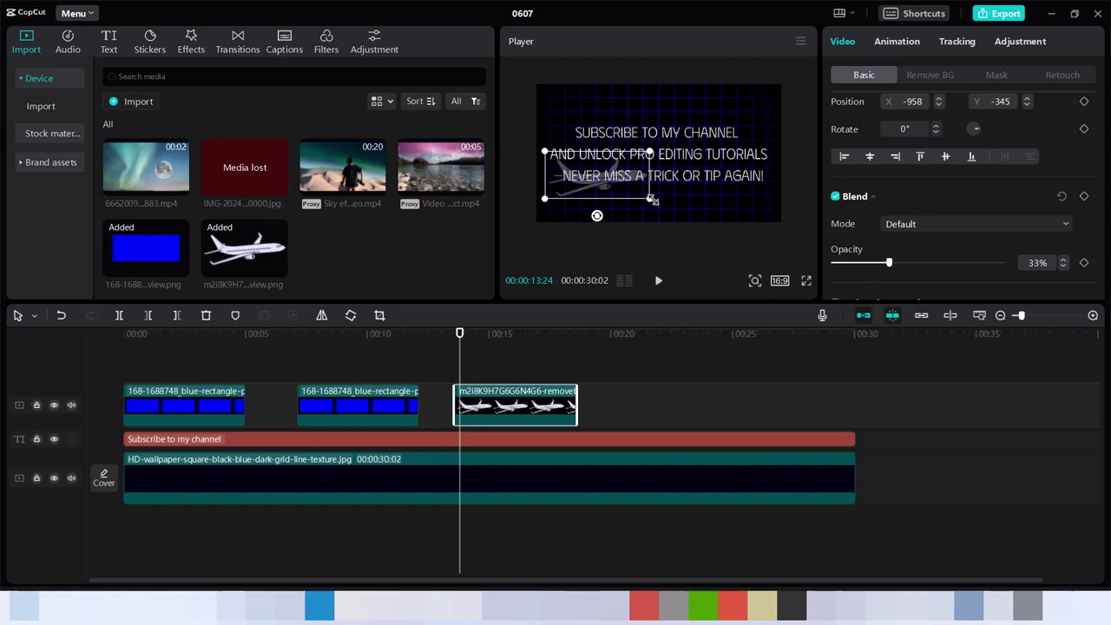
left_click_drag(651, 204, 609, 212)
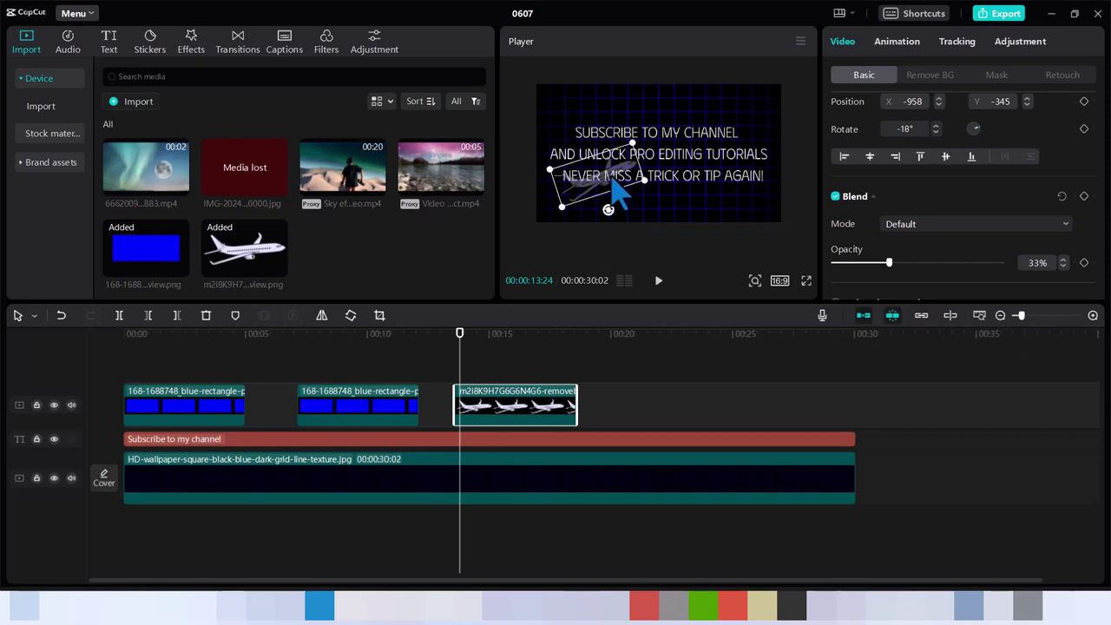
left_click_drag(460, 345, 455, 344)
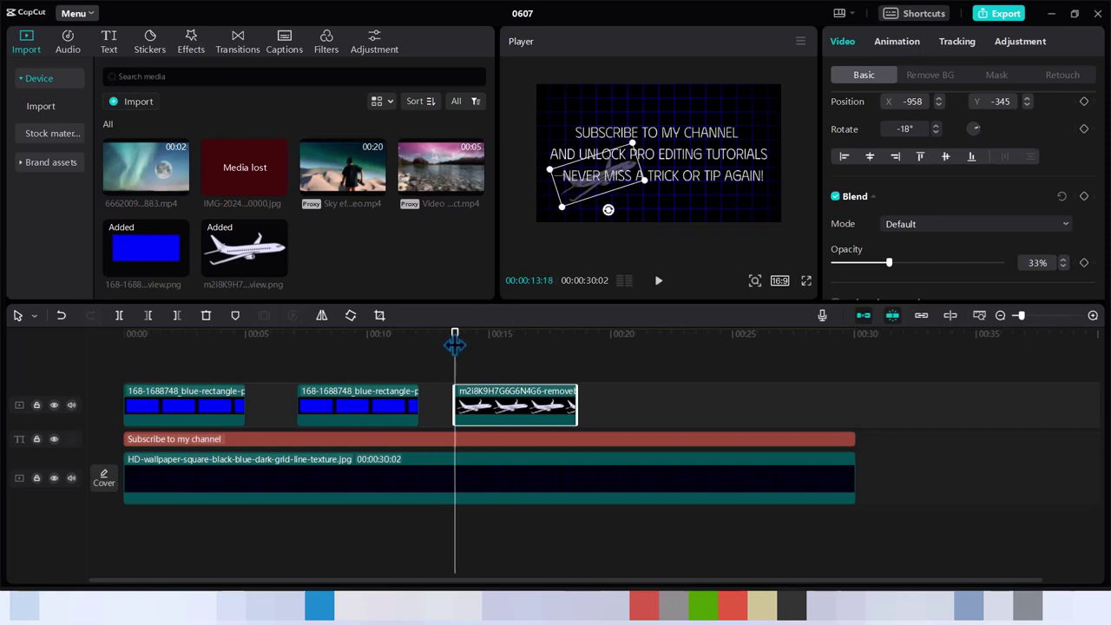
Keyframe the plane off the left edge at 13:18, then move it toward the text at 14:14
left_click_drag(608, 178, 509, 230)
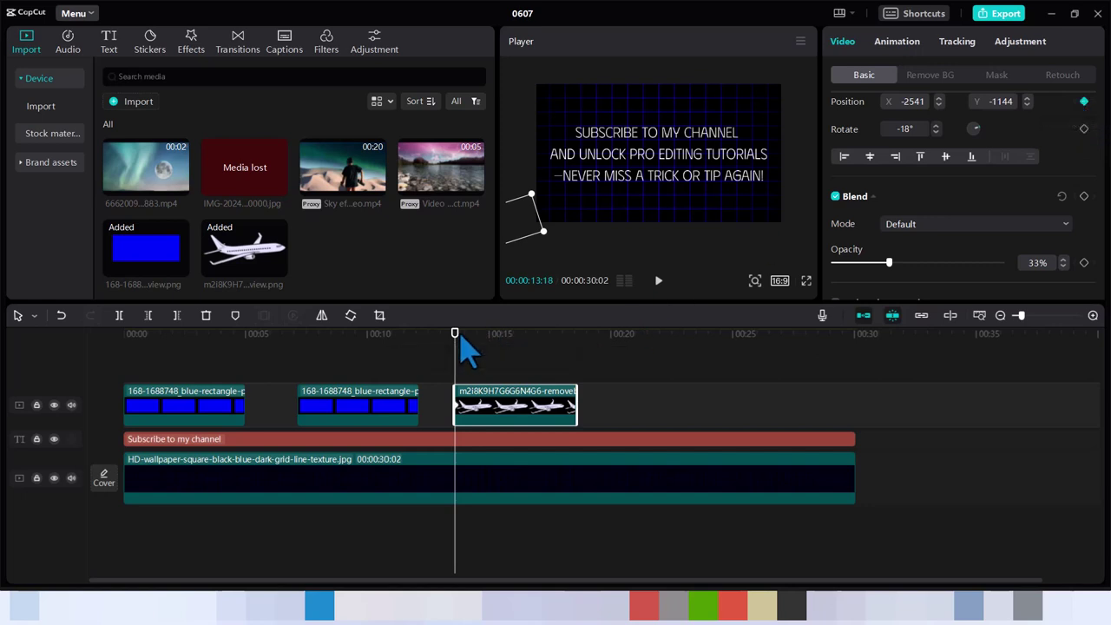
left_click_drag(457, 348, 475, 348)
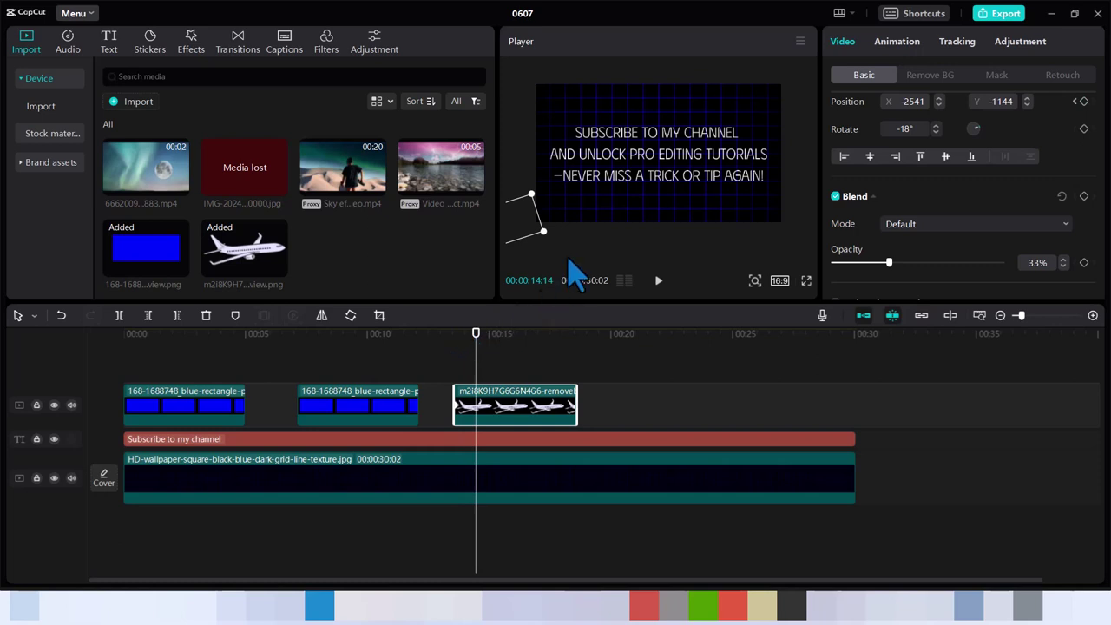
left_click_drag(513, 232, 563, 195)
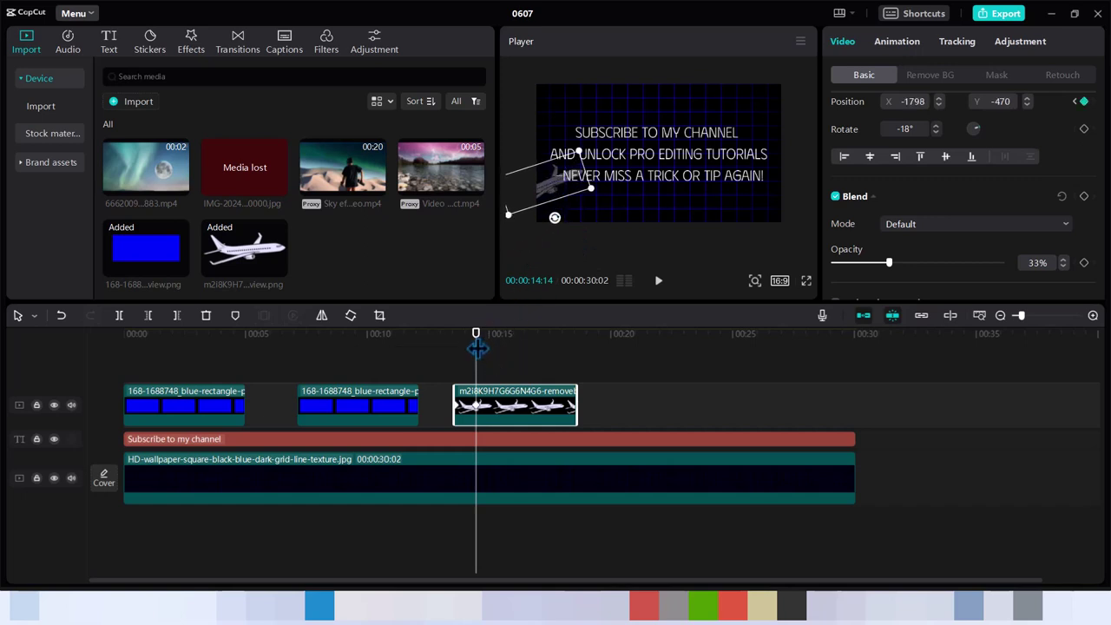
At 14:21 move the plane further right toward the text and ease its tilt to -8°
left_click_drag(478, 348, 483, 348)
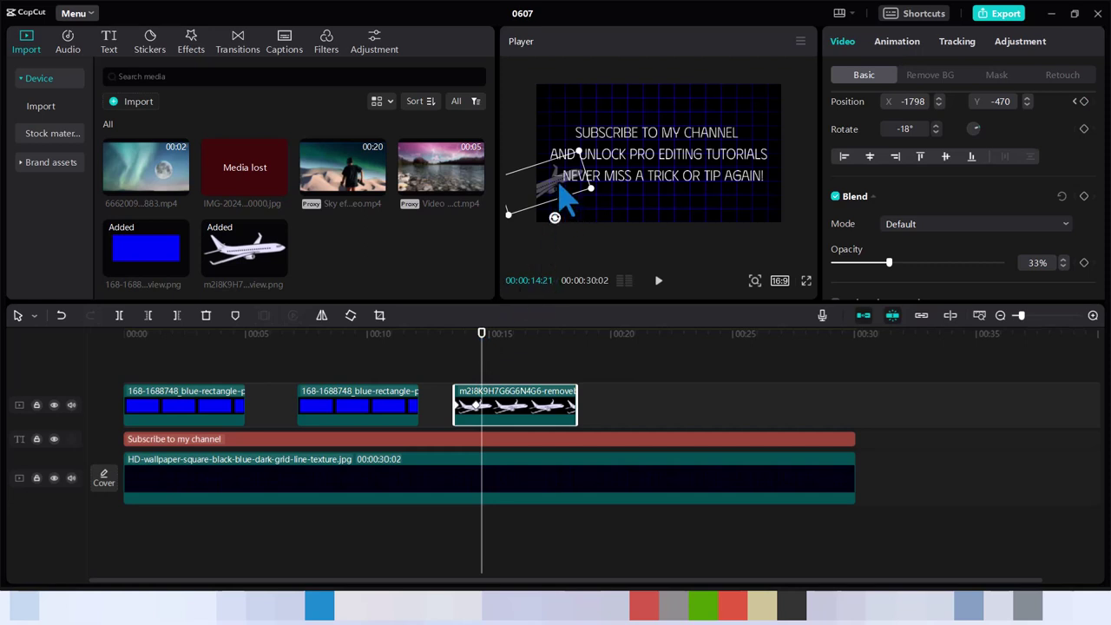
left_click_drag(561, 185, 585, 182)
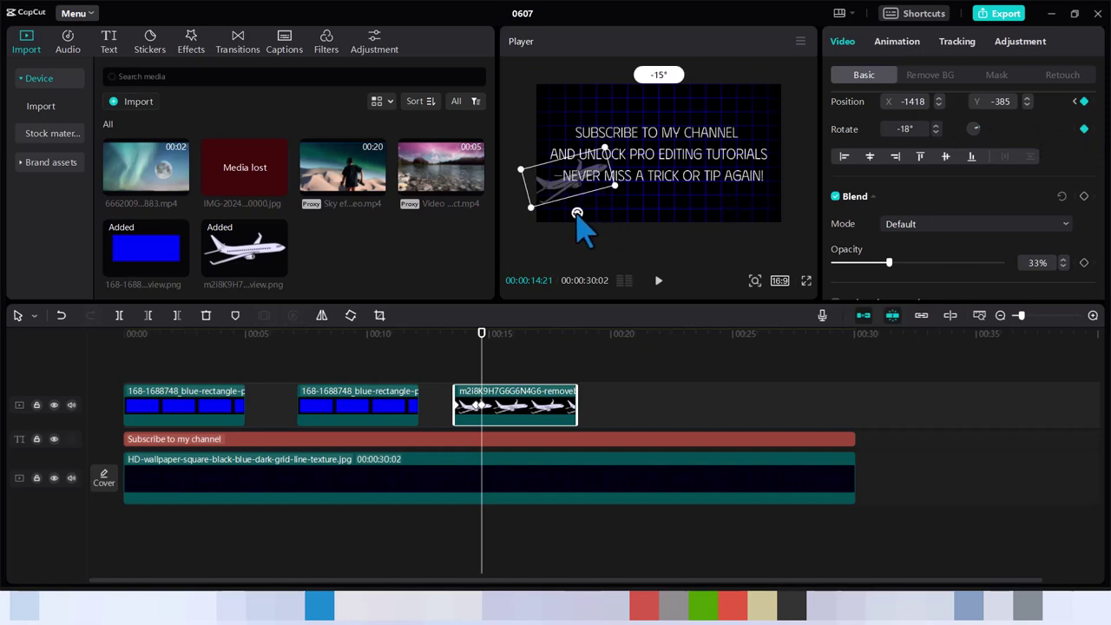
left_click_drag(577, 212, 573, 215)
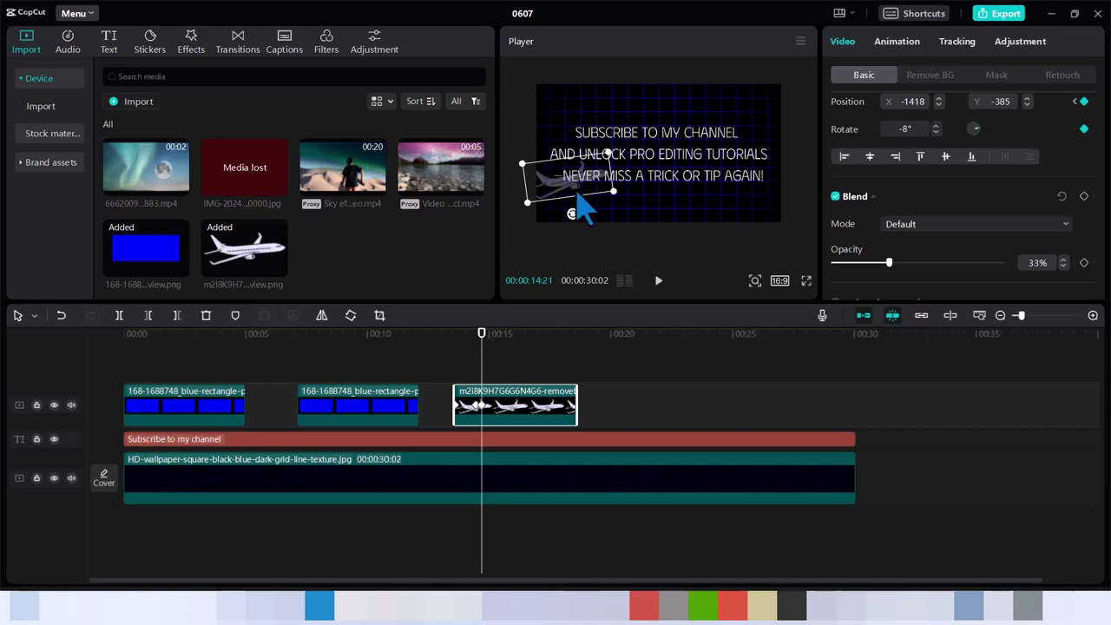
Move the plane across the text at 15:21 and 16:11, keyframing opacity up to 53%
left_click(505, 337)
left_click_drag(565, 183, 625, 182)
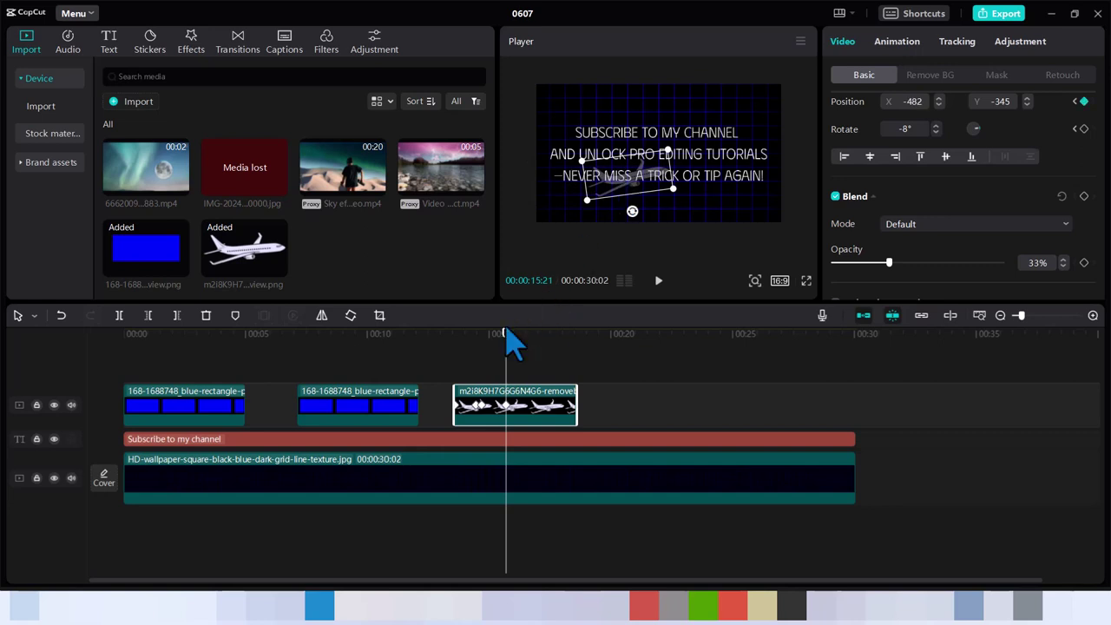
left_click_drag(506, 333, 522, 333)
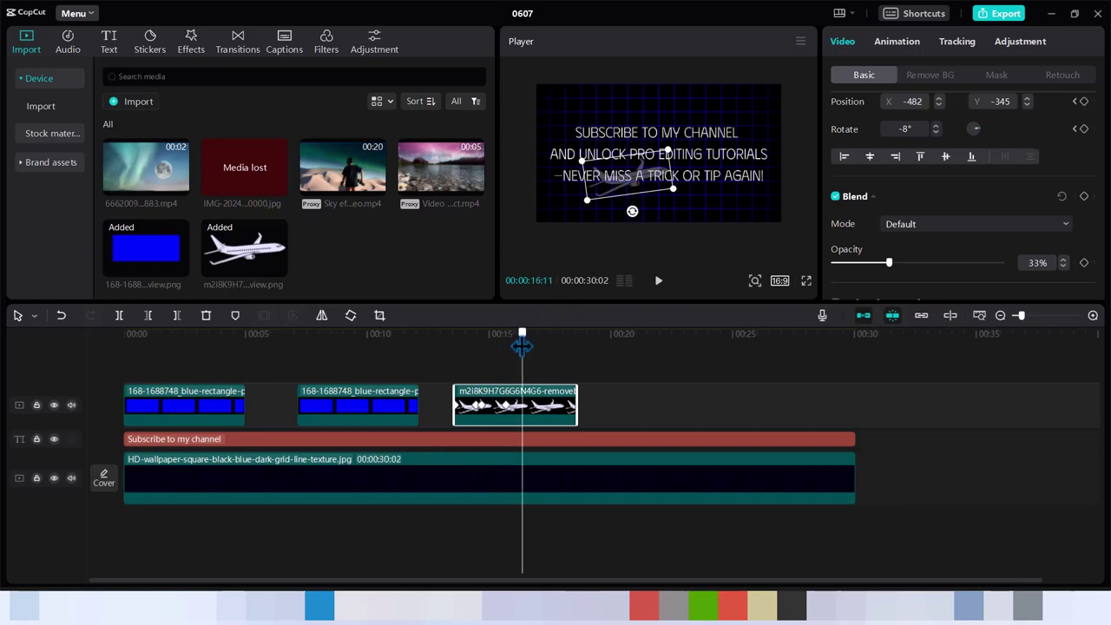
left_click_drag(625, 187, 666, 184)
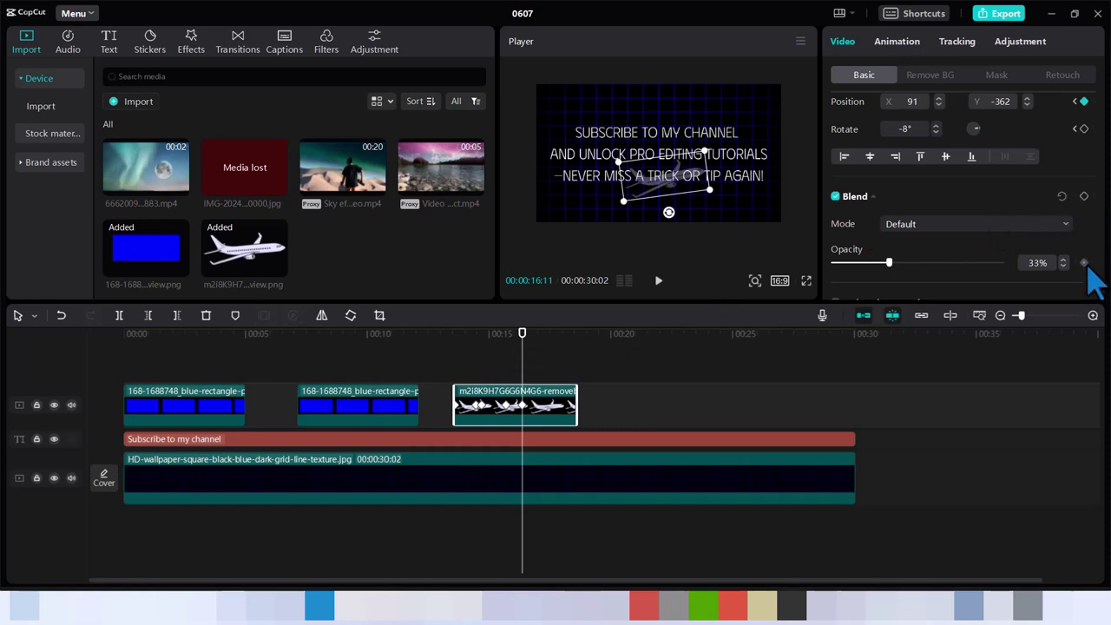
left_click(1084, 263)
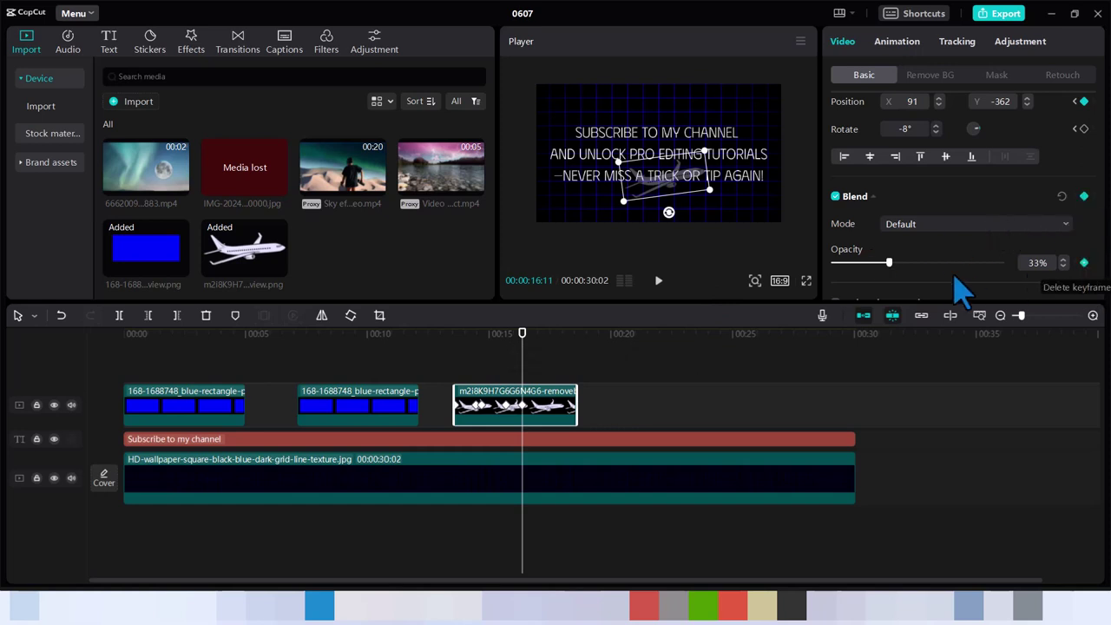
left_click_drag(891, 265, 925, 265)
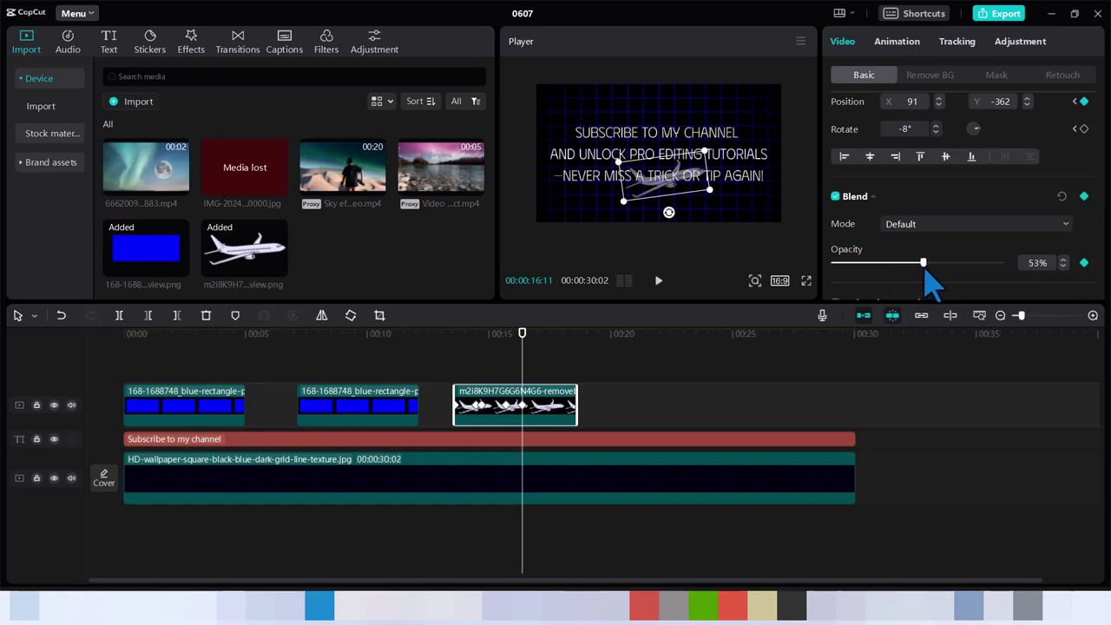
Raise the plane to 71% opacity at 17:07 and send it off the right edge by 17:25
left_click(543, 352)
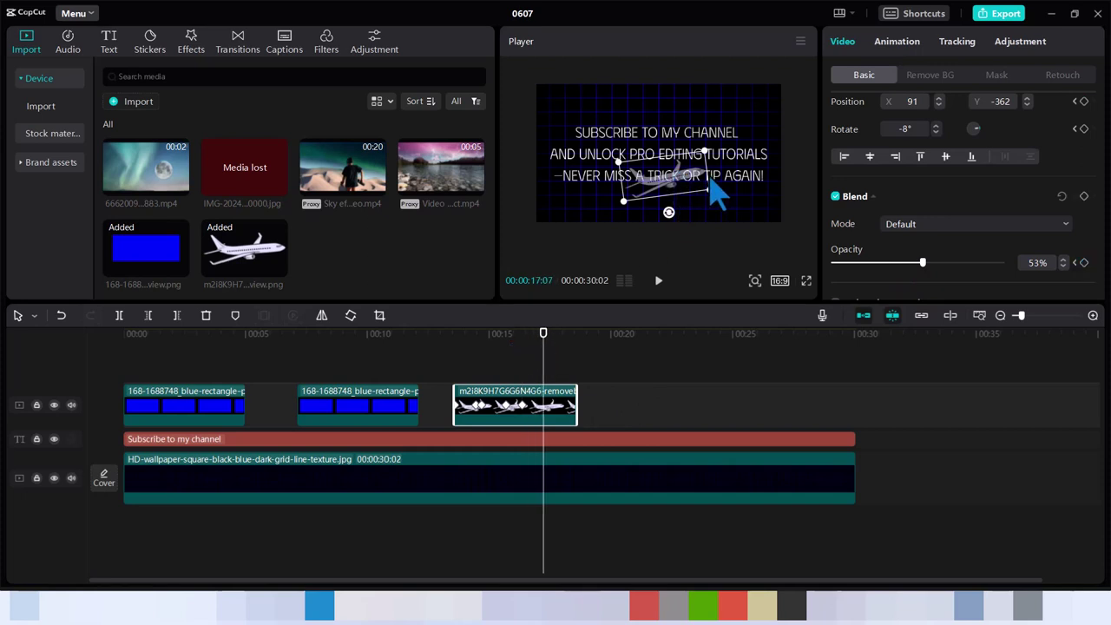
left_click_drag(732, 189, 705, 201)
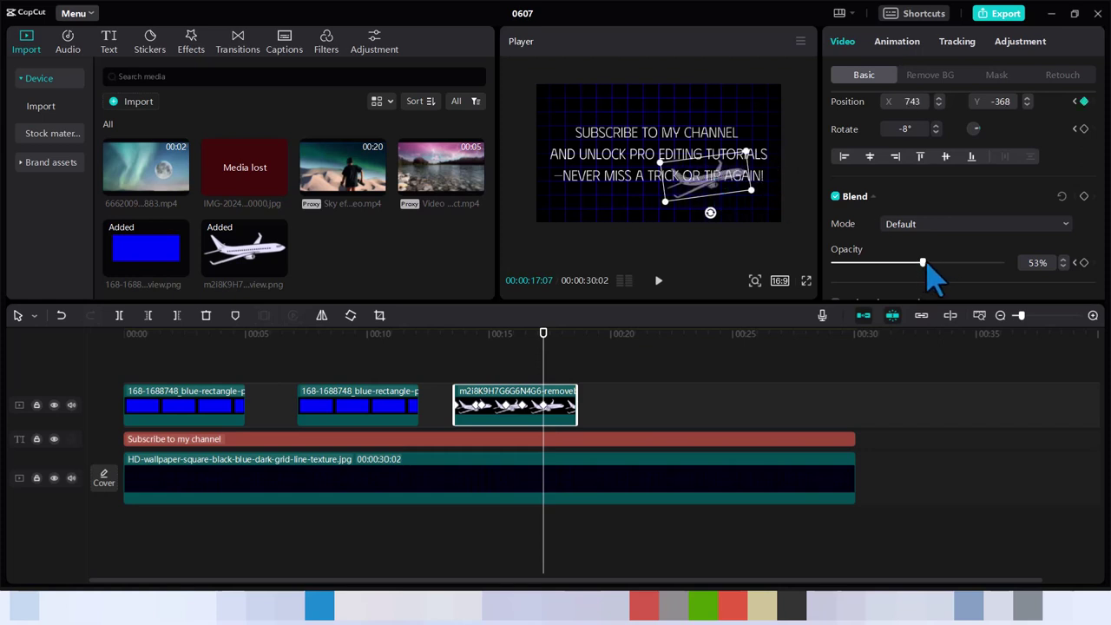
left_click_drag(925, 265, 955, 265)
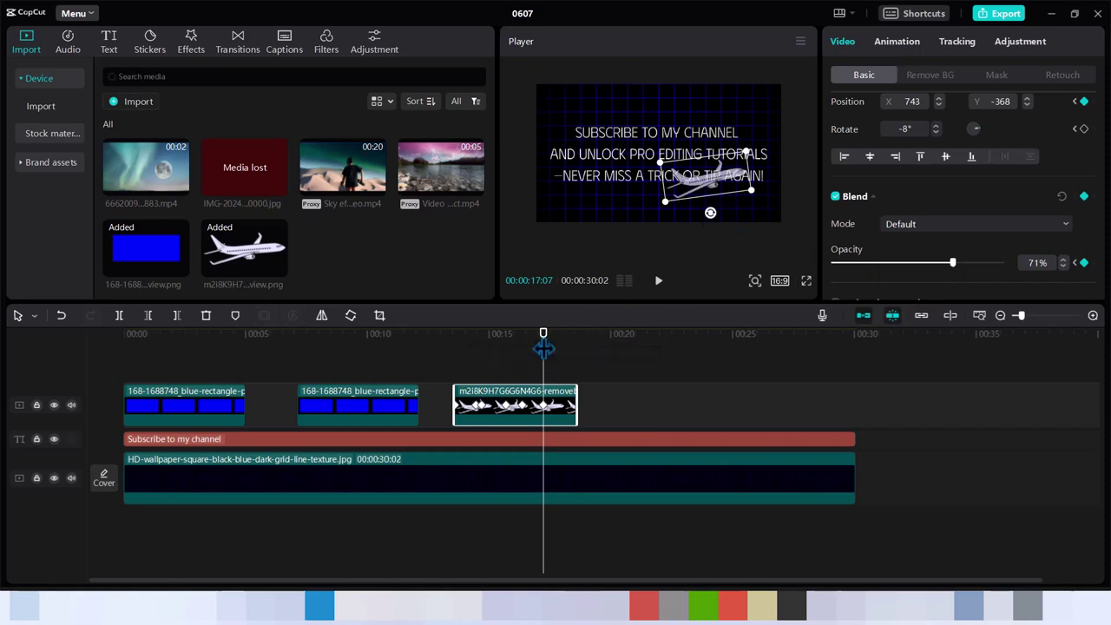
left_click_drag(544, 348, 559, 348)
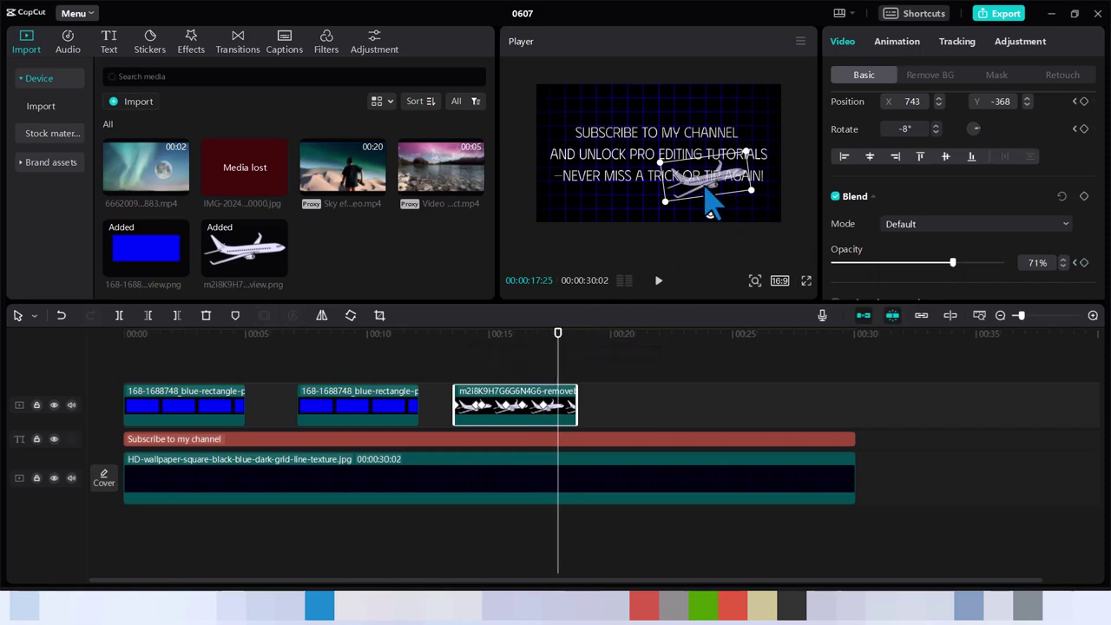
left_click_drag(710, 204, 829, 191)
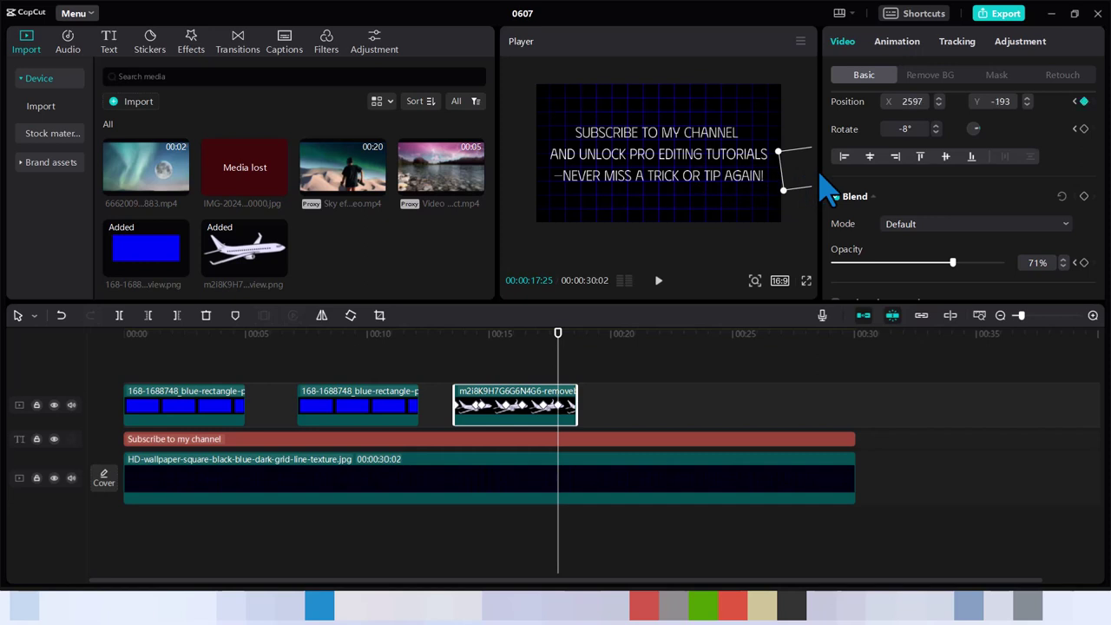
left_click(420, 375)
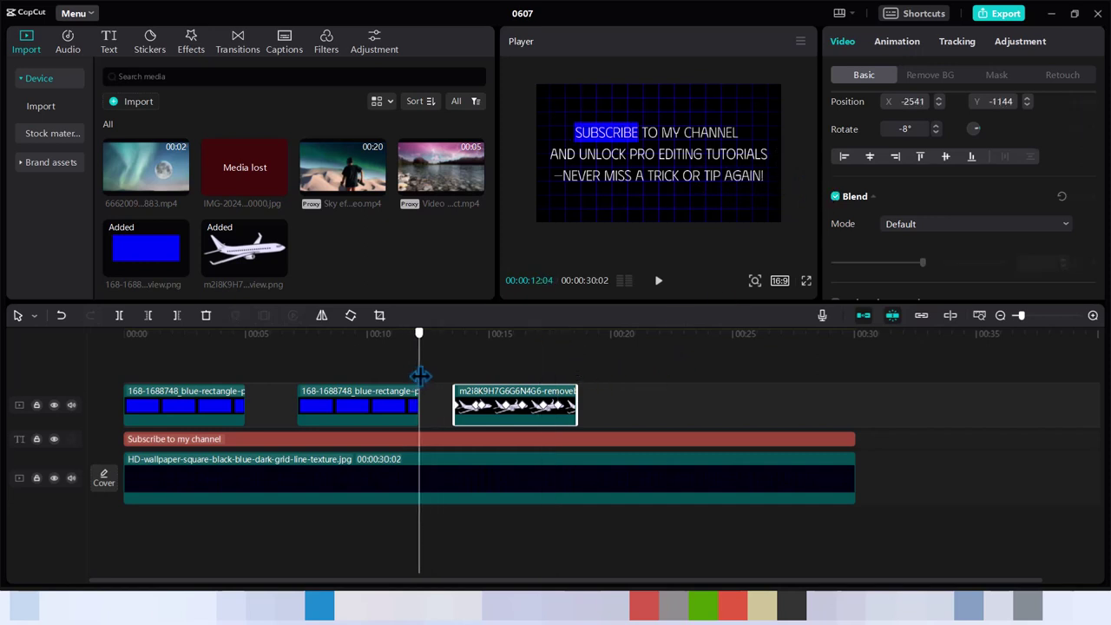
left_click_drag(420, 375, 450, 372)
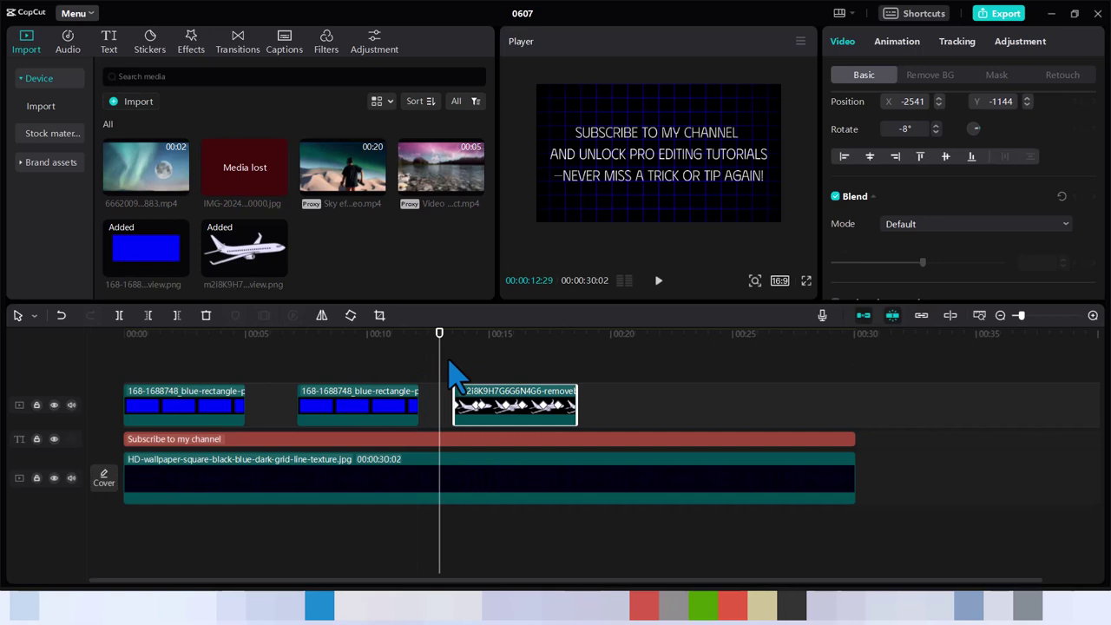
left_click(448, 364)
key("space")
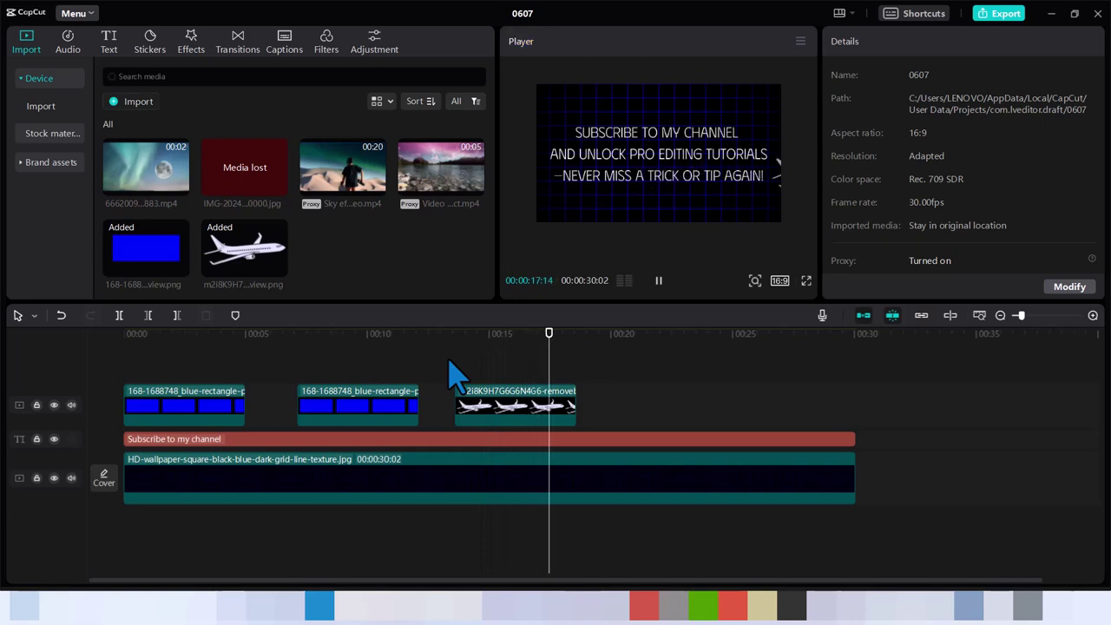
key("space")
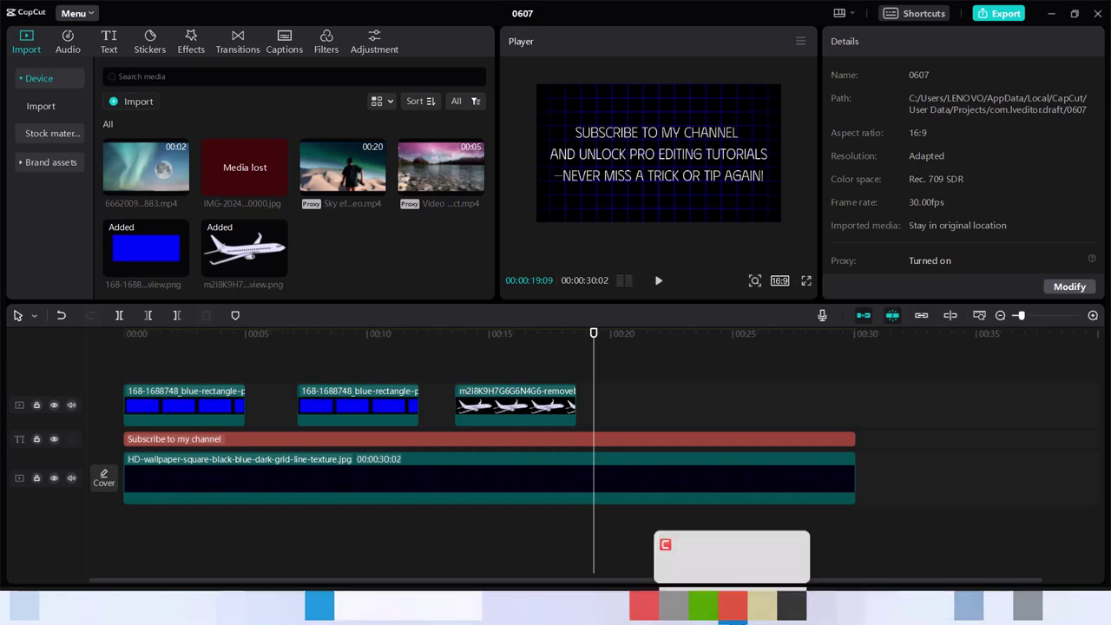